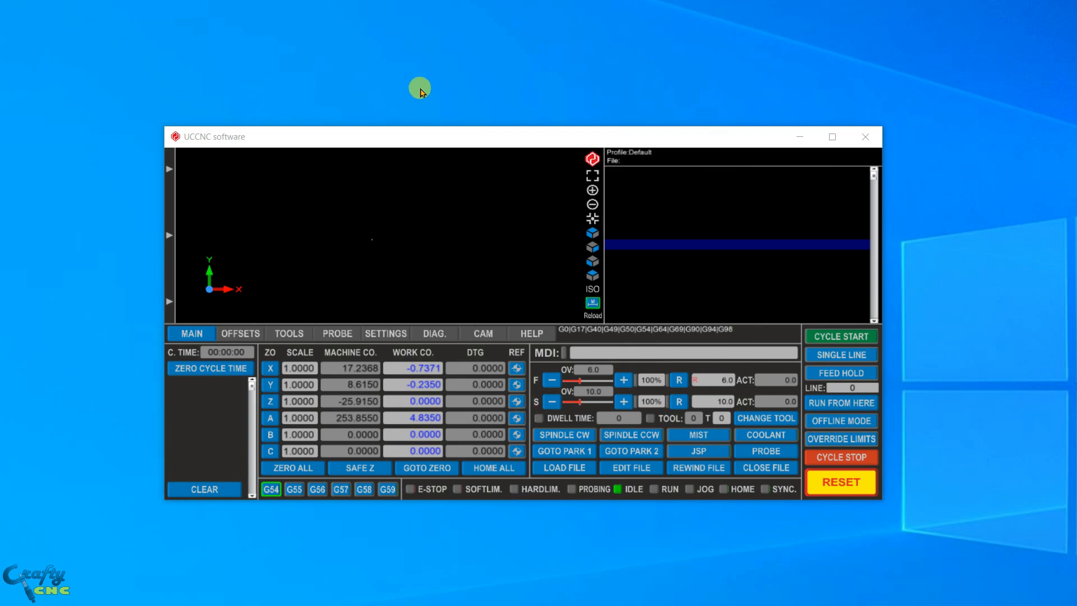
# - Open ProbeIt from UCCNC and switch the probing mode to inside and back to outside
pyautogui.click(443, 145)
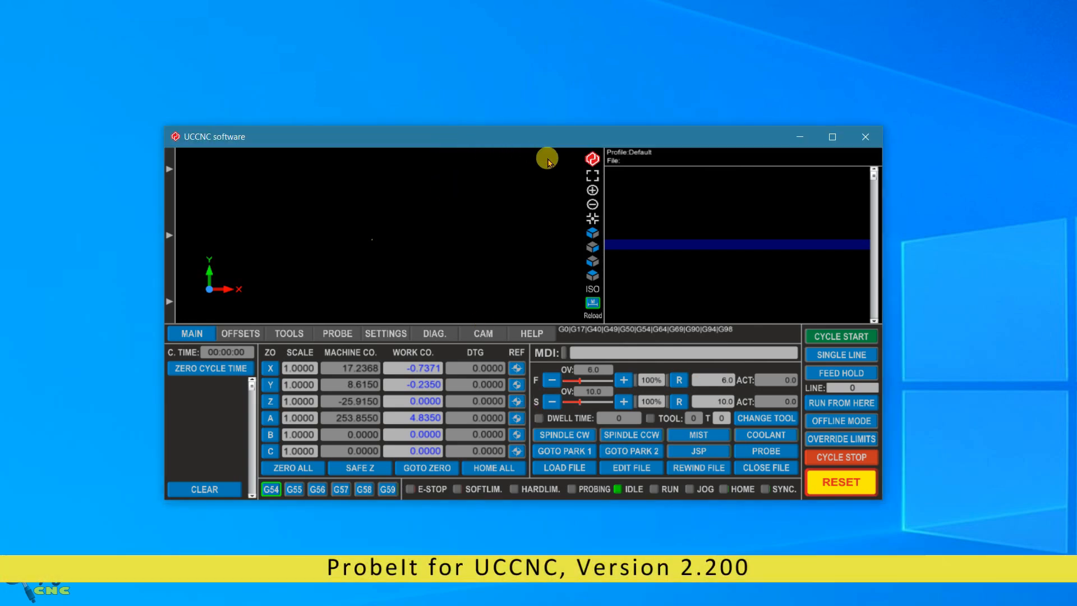
pyautogui.hotkey('ctrl', 'alt', 'p')
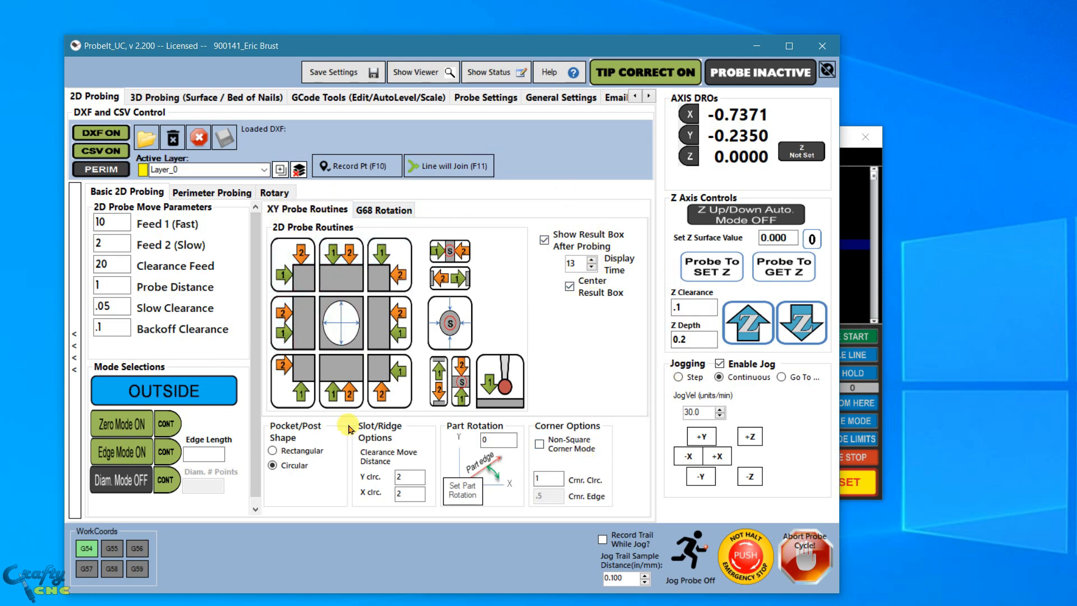
pyautogui.click(188, 391)
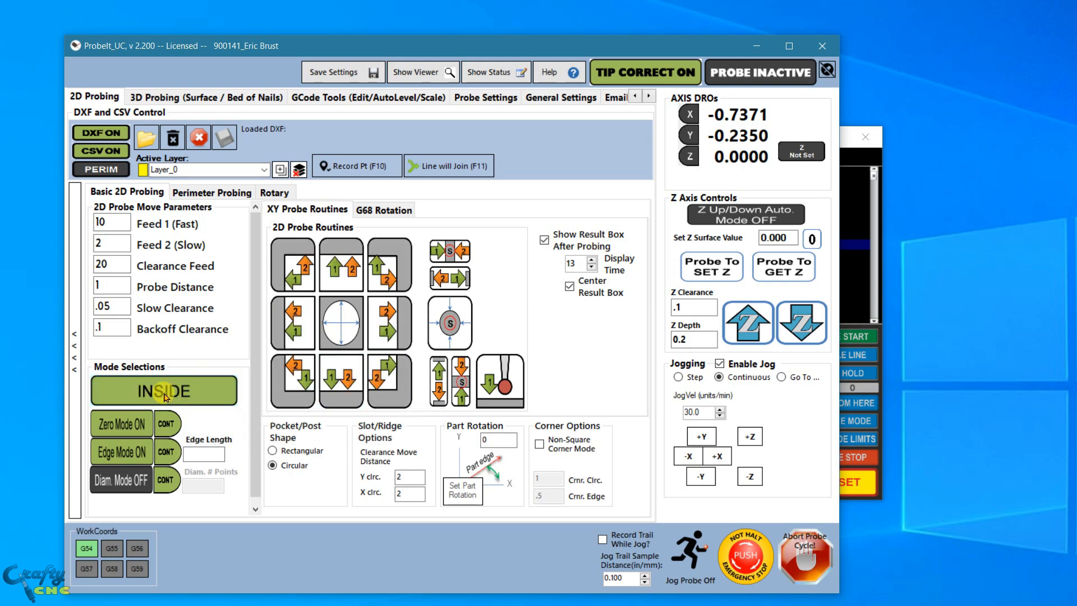
pyautogui.click(166, 397)
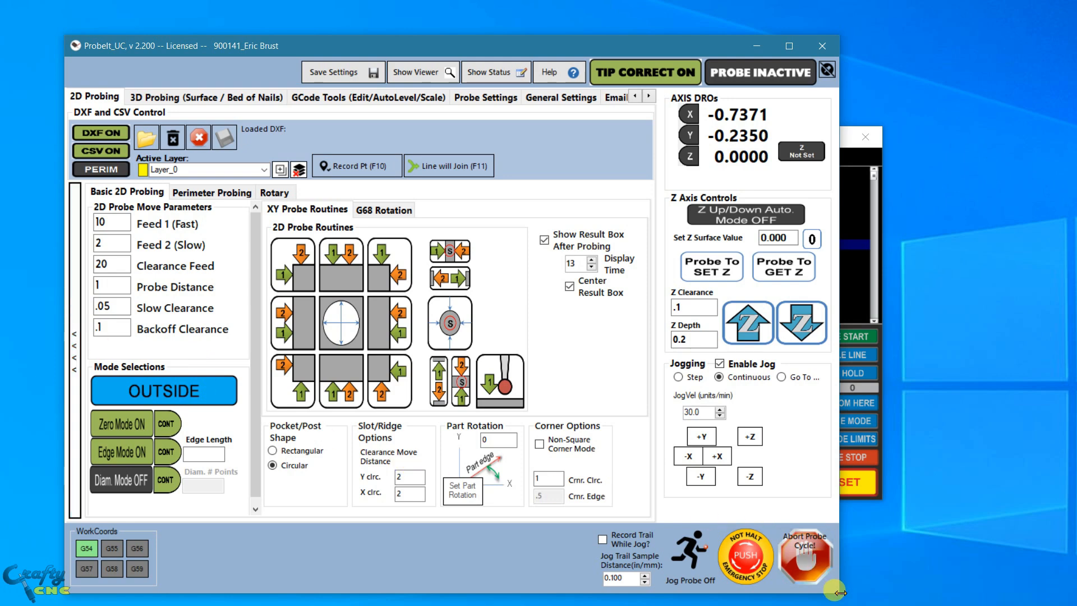
# - Try a smaller ProbeIt window with the probe parameters and mode selections collapsed, and restore both
pyautogui.moveTo(837, 593); pyautogui.dragTo(666, 502)
pyautogui.click(78, 332)
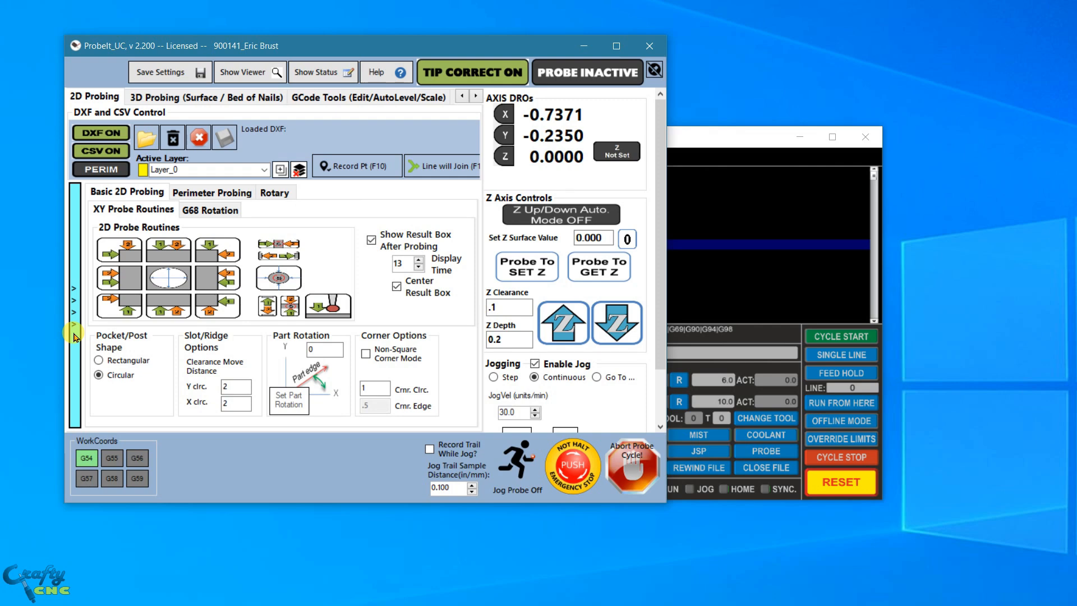
pyautogui.click(74, 346)
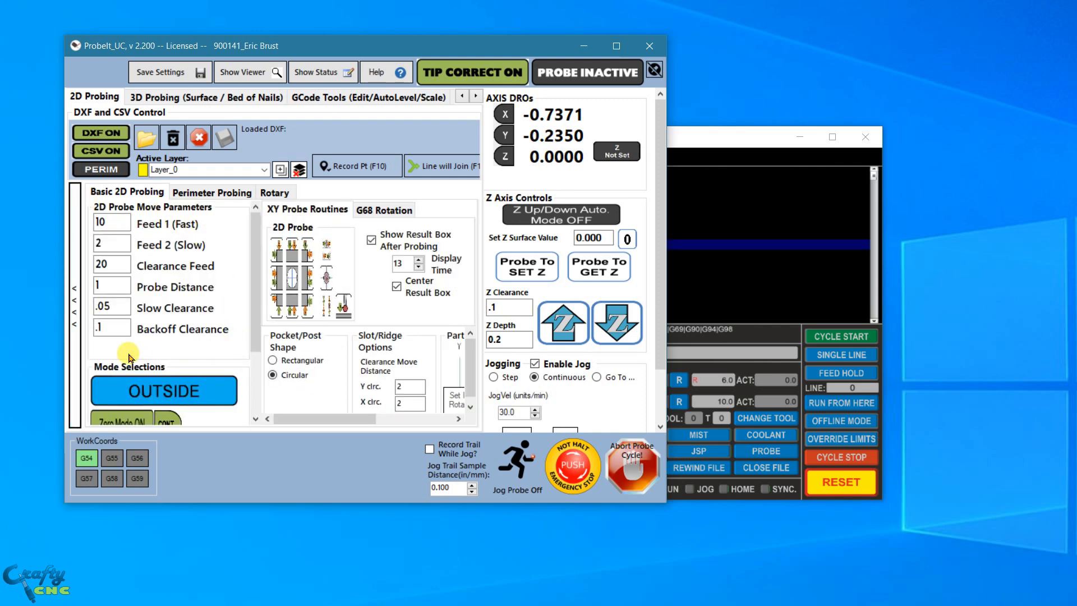
pyautogui.click(77, 344)
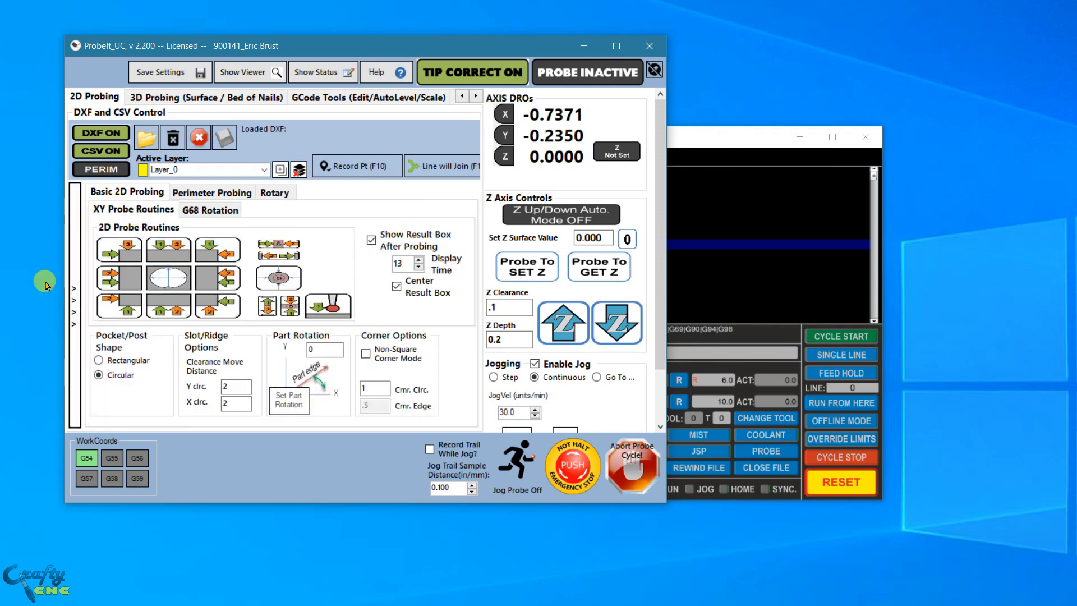
pyautogui.click(78, 260)
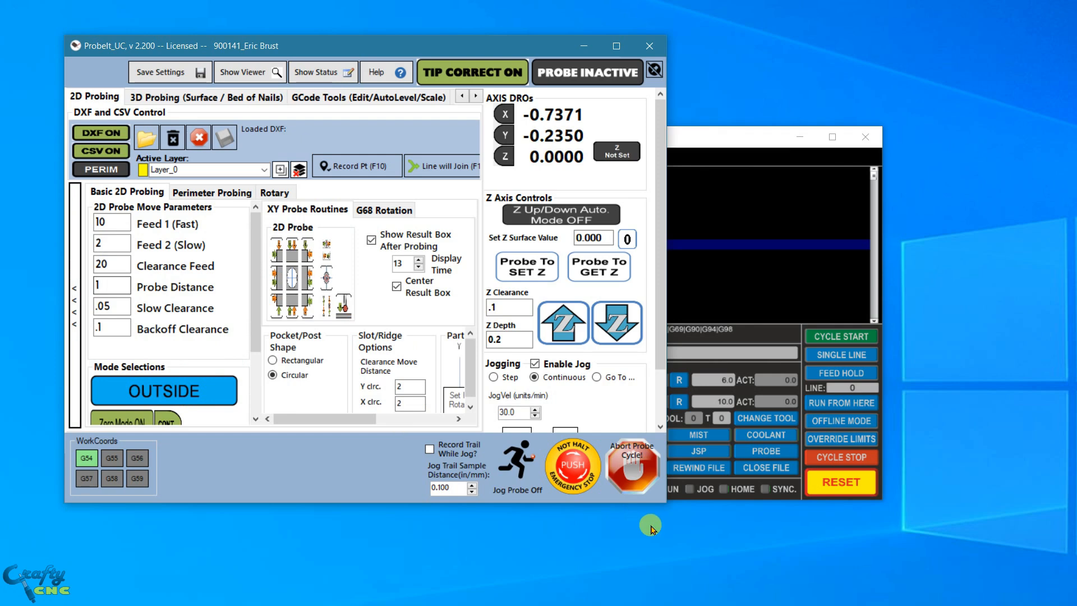
pyautogui.moveTo(664, 506); pyautogui.dragTo(844, 575)
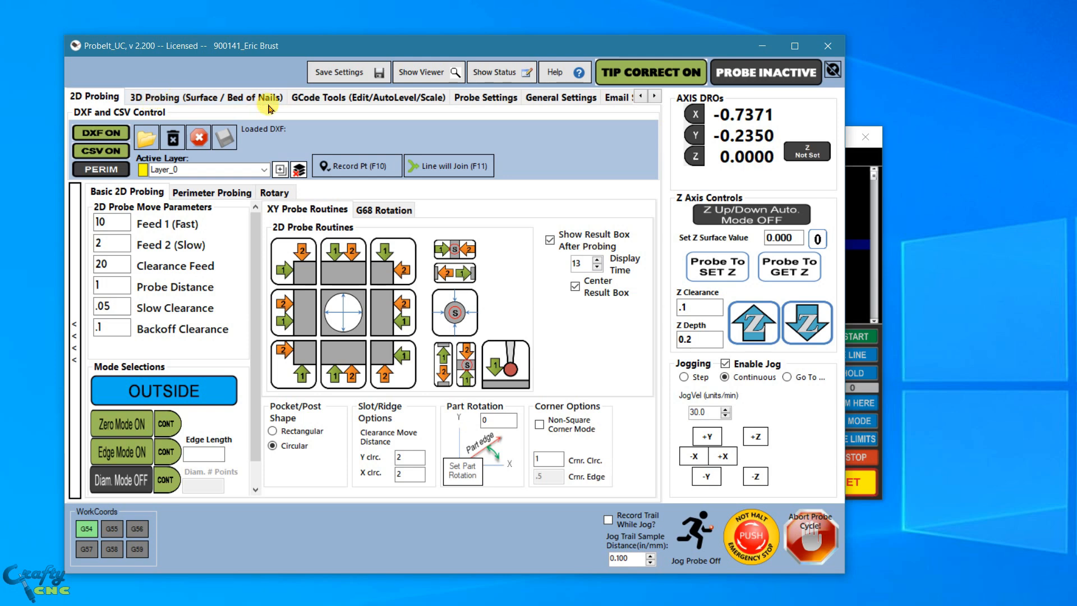
# - Look over the 3D probing settings and load CraftyProfileSmallTest.txt into the GCode Tools editor
pyautogui.click(253, 101)
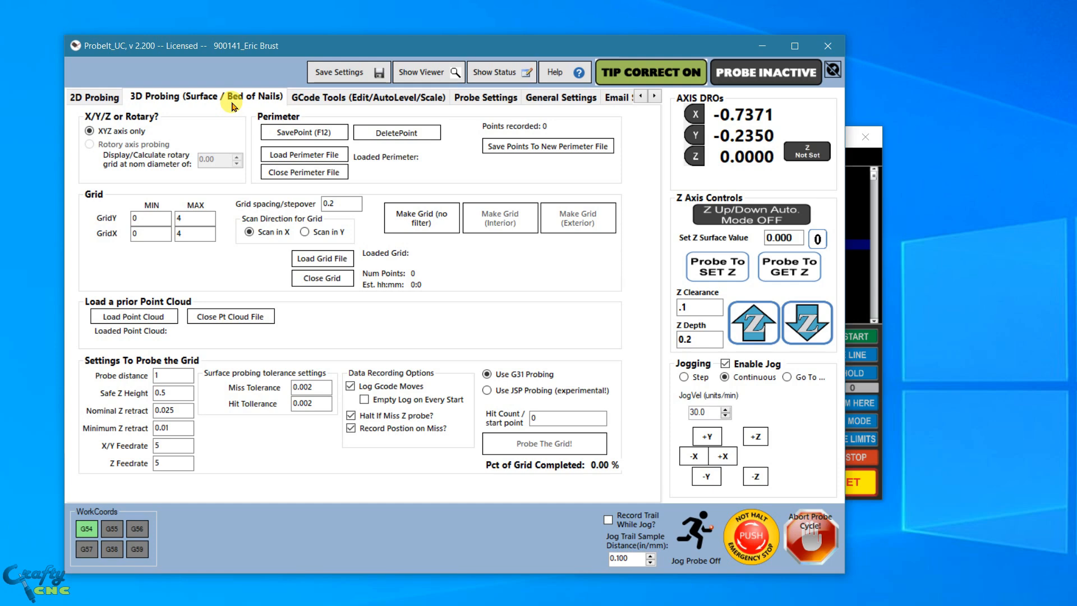
pyautogui.click(324, 101)
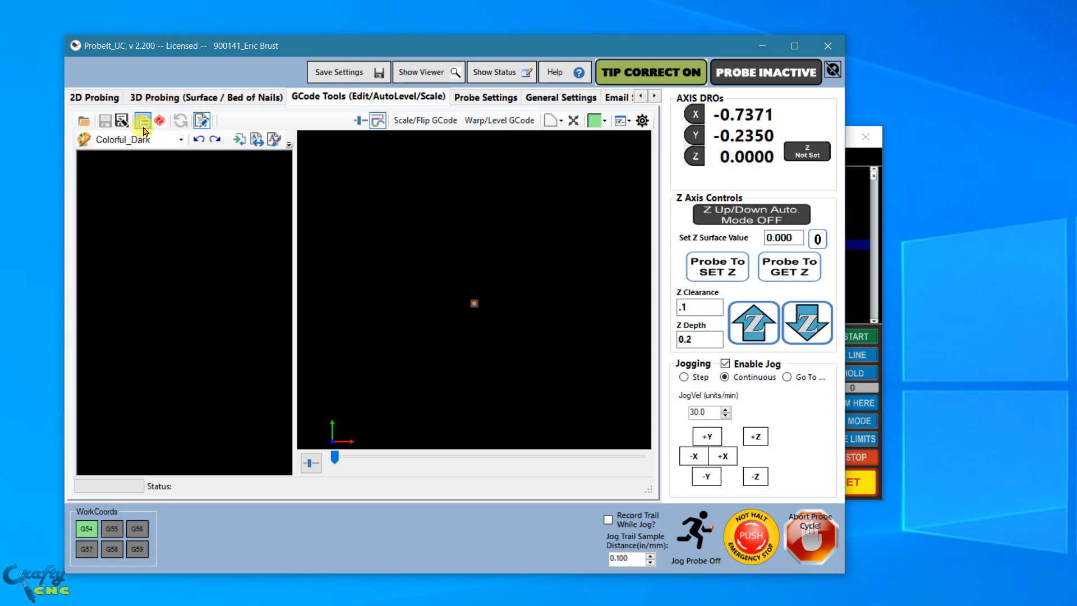
pyautogui.click(84, 121)
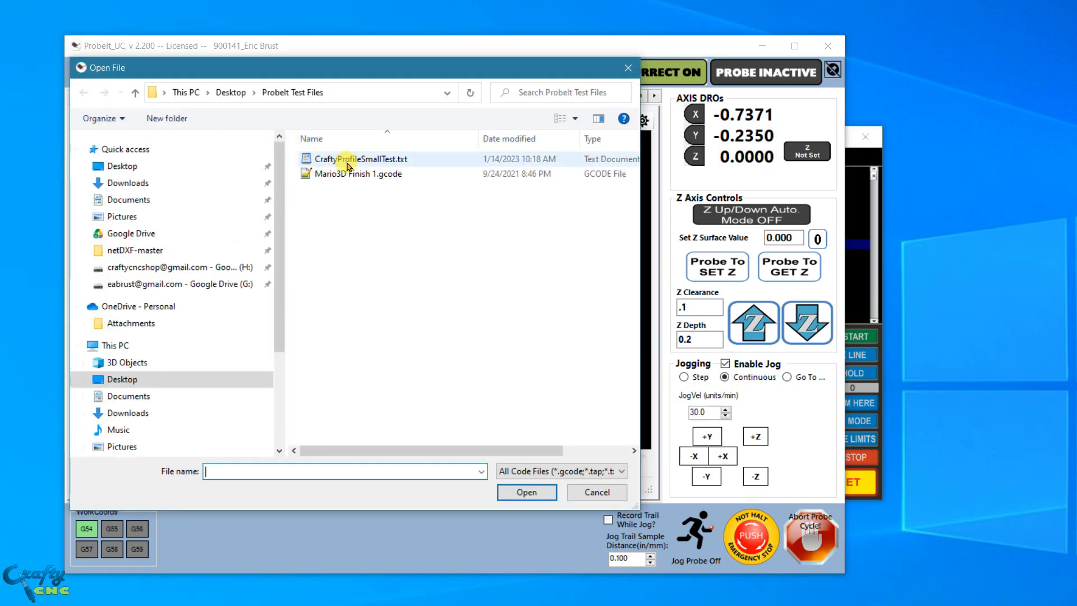
pyautogui.doubleClick(348, 160)
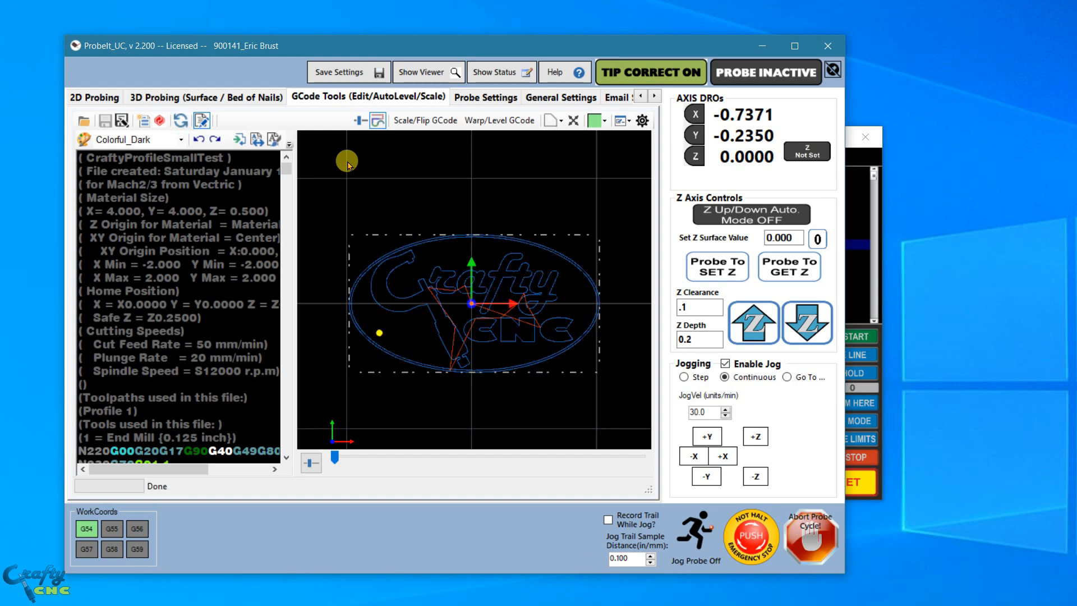
# - Show the toolpath in isometric view and select a block of G-code lines ending at N3950
pyautogui.click(567, 124)
pyautogui.click(571, 197)
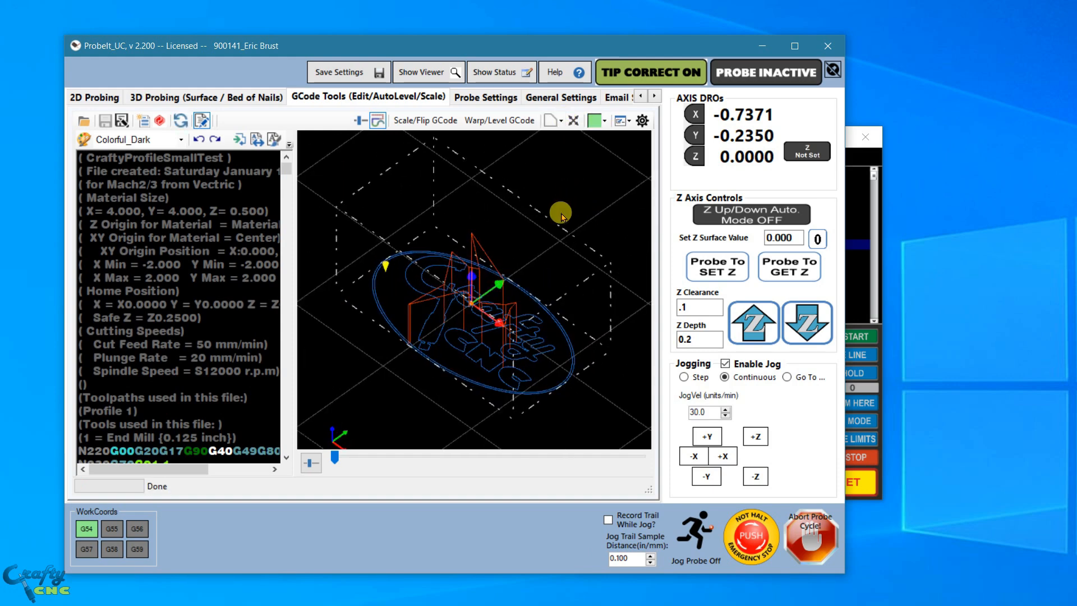
pyautogui.scroll(-18, 174, 325)
pyautogui.scroll(-5, 176, 313)
pyautogui.moveTo(230, 357); pyautogui.dragTo(111, 423)
pyautogui.moveTo(81, 211); pyautogui.dragTo(164, 437)
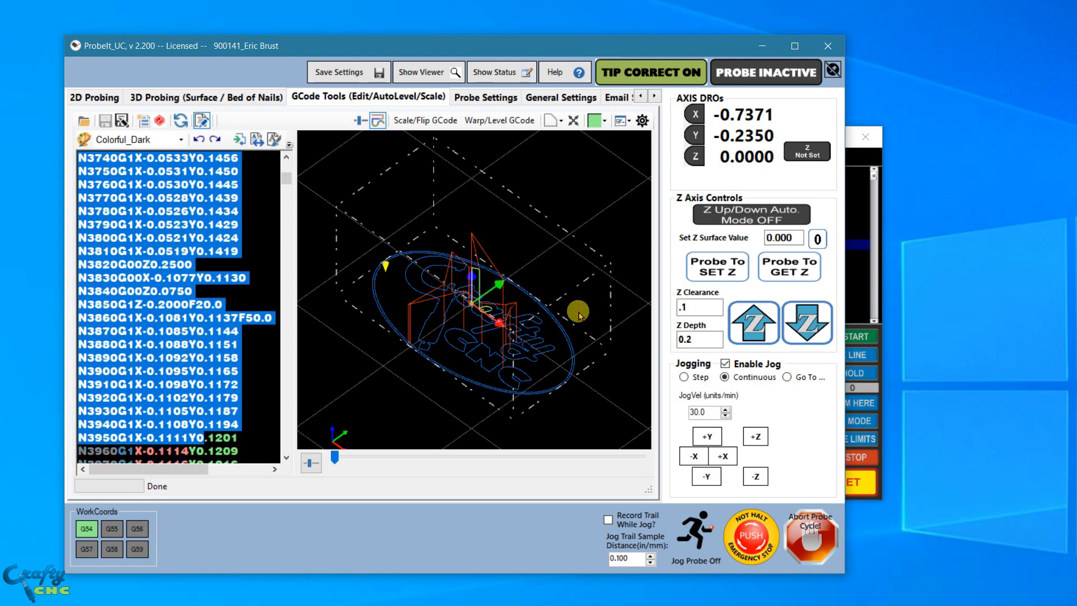
# - Set the highlight colour for the selected toolpath segments to Yellow
pyautogui.scroll(6, 492, 306)
pyautogui.scroll(4, 478, 335)
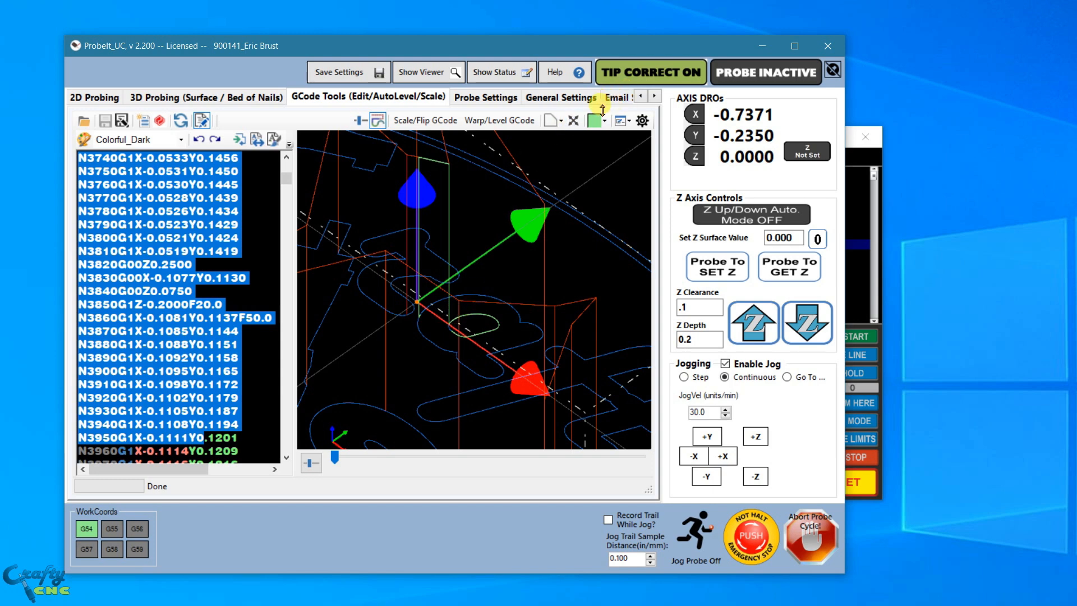
pyautogui.click(608, 127)
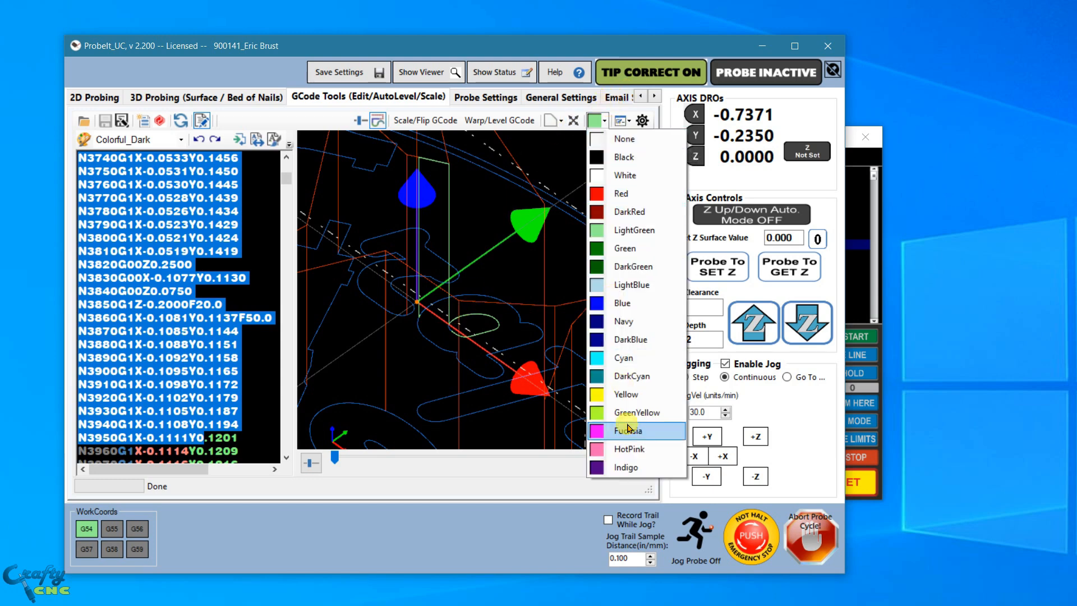
pyautogui.click(622, 403)
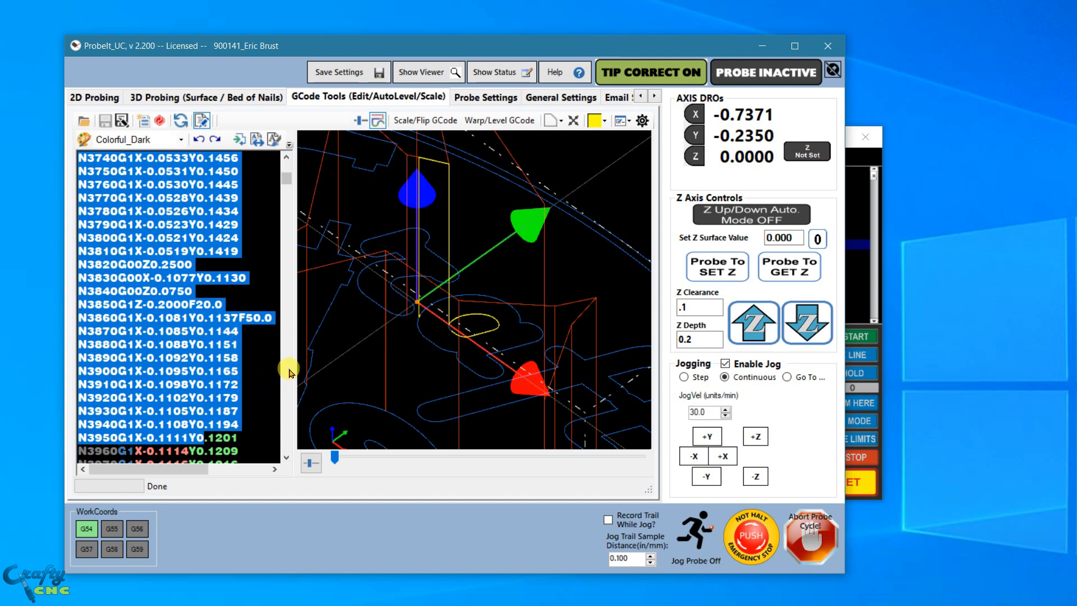
# - Try the Colorful_Light and Dark colour schemes on the G-code text editor
pyautogui.moveTo(286, 180); pyautogui.dragTo(250, 162)
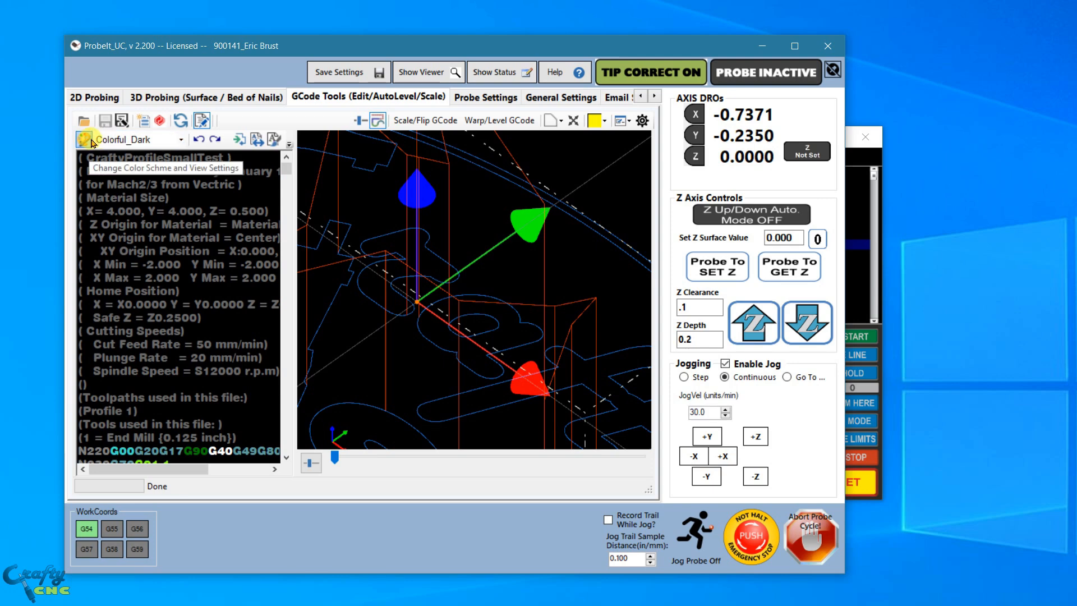
pyautogui.click(179, 141)
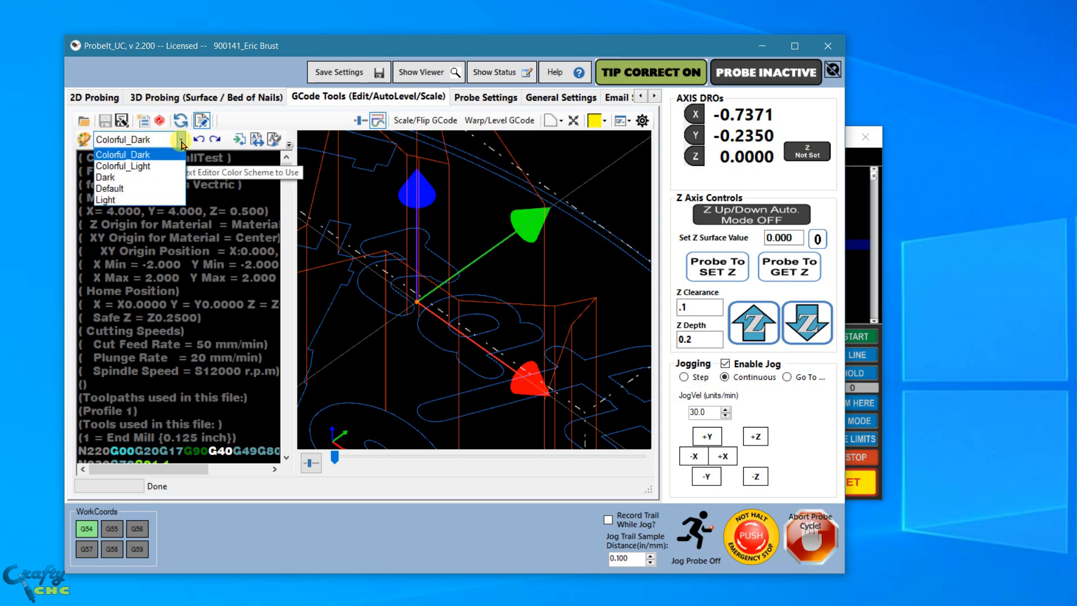
pyautogui.click(149, 168)
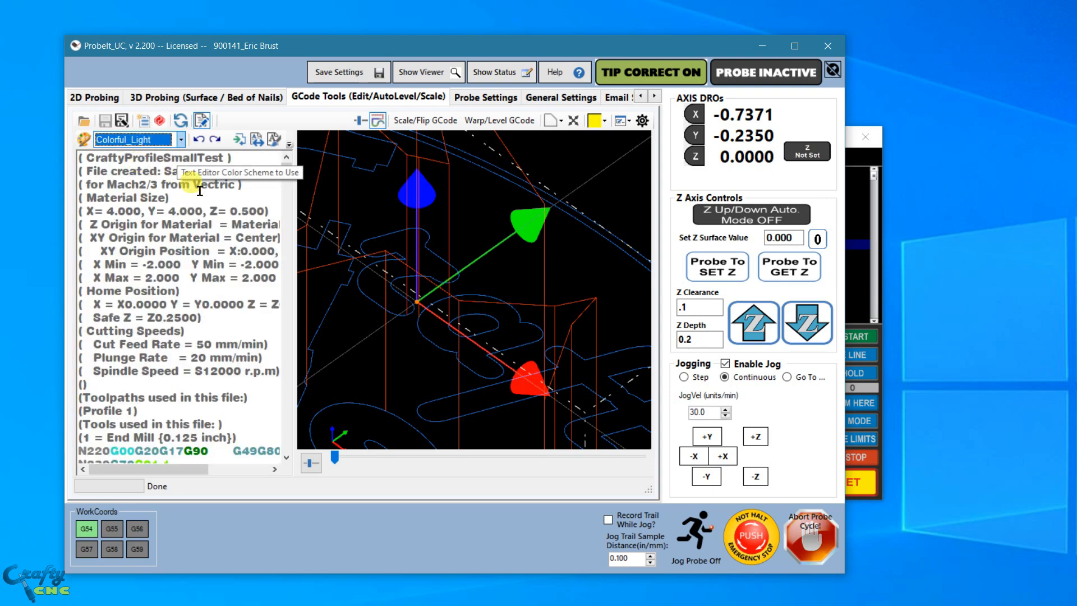
pyautogui.scroll(-12, 205, 278)
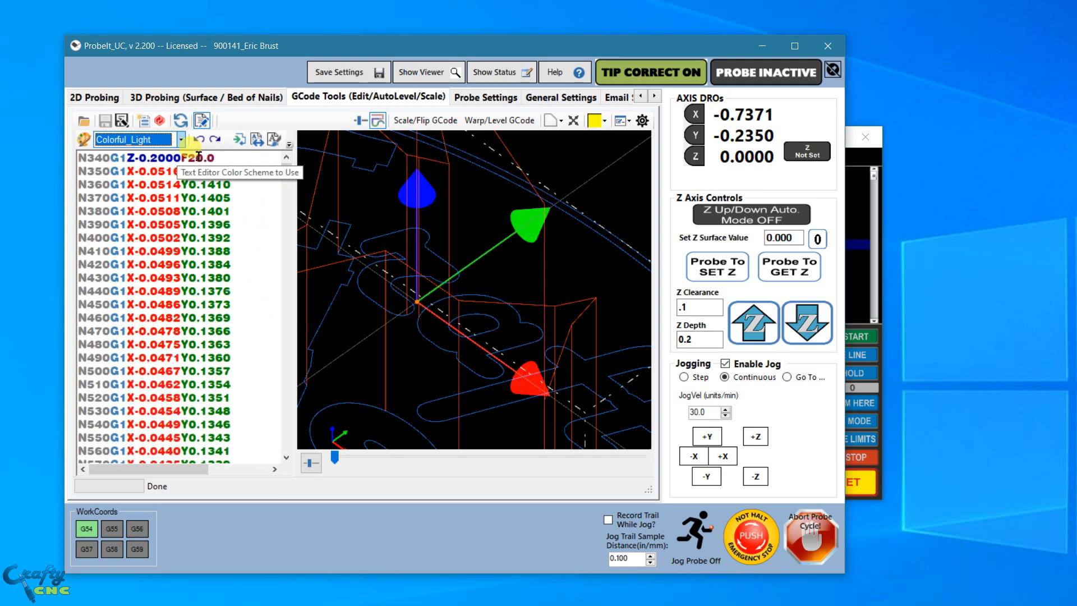
pyautogui.click(182, 140)
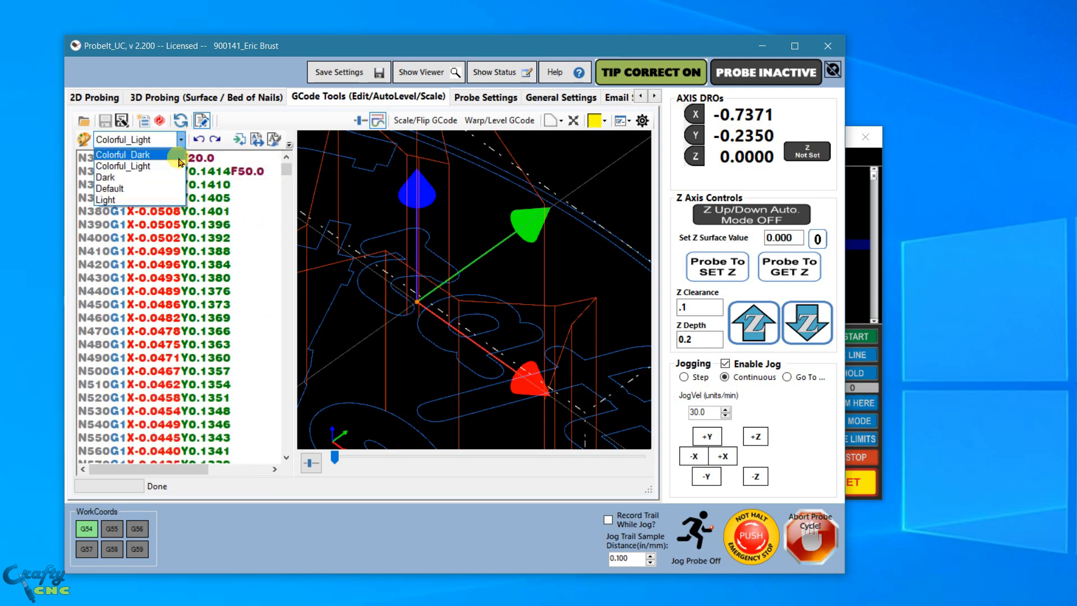
pyautogui.click(150, 168)
pyautogui.scroll(-13, 180, 331)
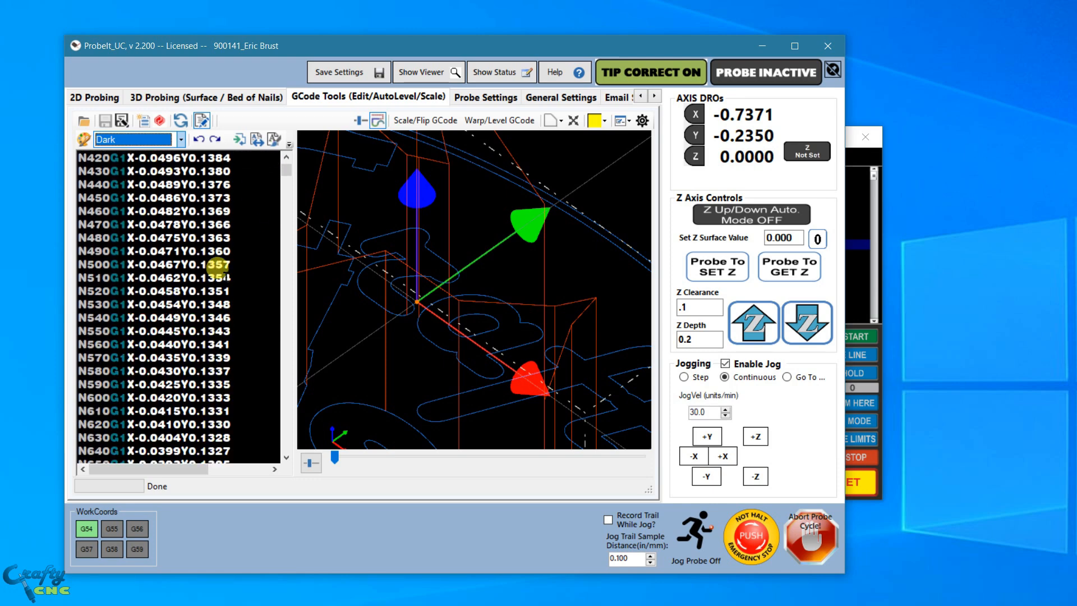
# - Examine the Editor Color Scheme settings for the viewer and text editor without changing them
pyautogui.click(85, 141)
pyautogui.moveTo(85, 27); pyautogui.dragTo(296, 91)
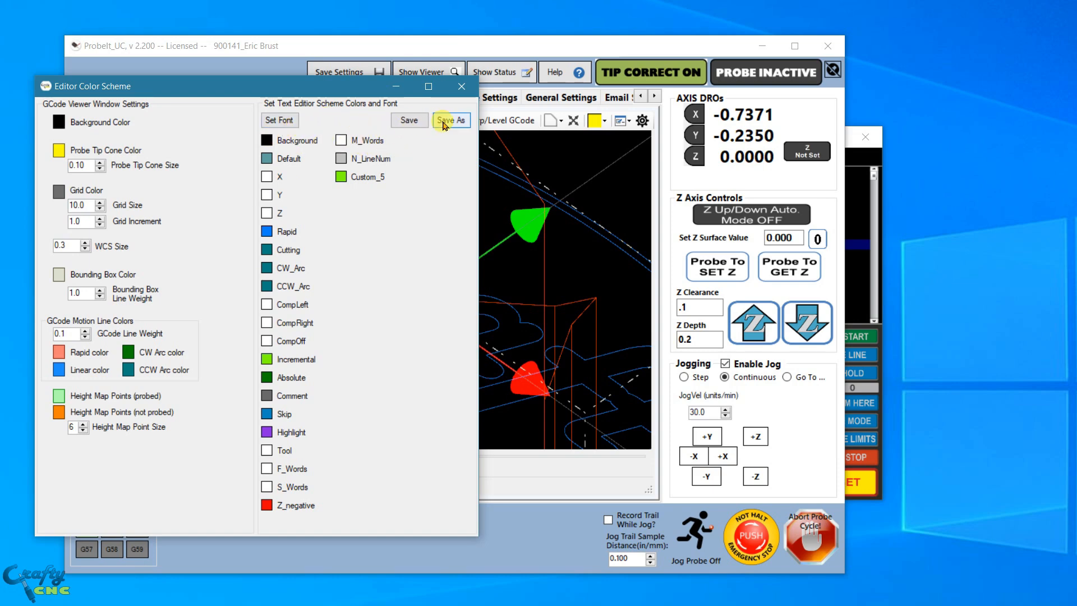
pyautogui.click(460, 89)
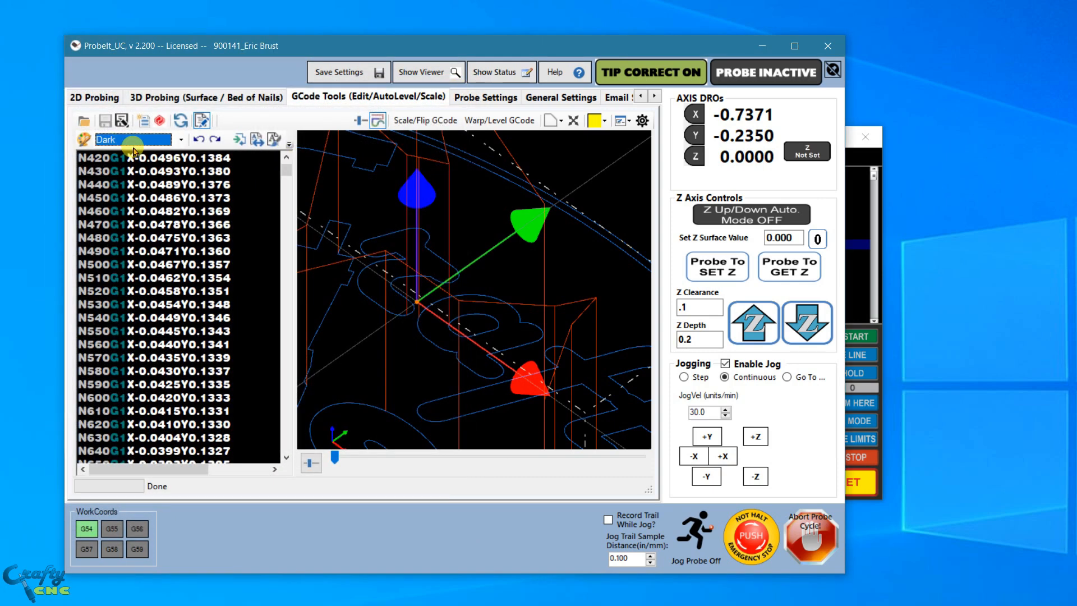
# - Set the text editor colour scheme back to Colorful_Dark and widen the G-code editor pane slightly
pyautogui.click(181, 139)
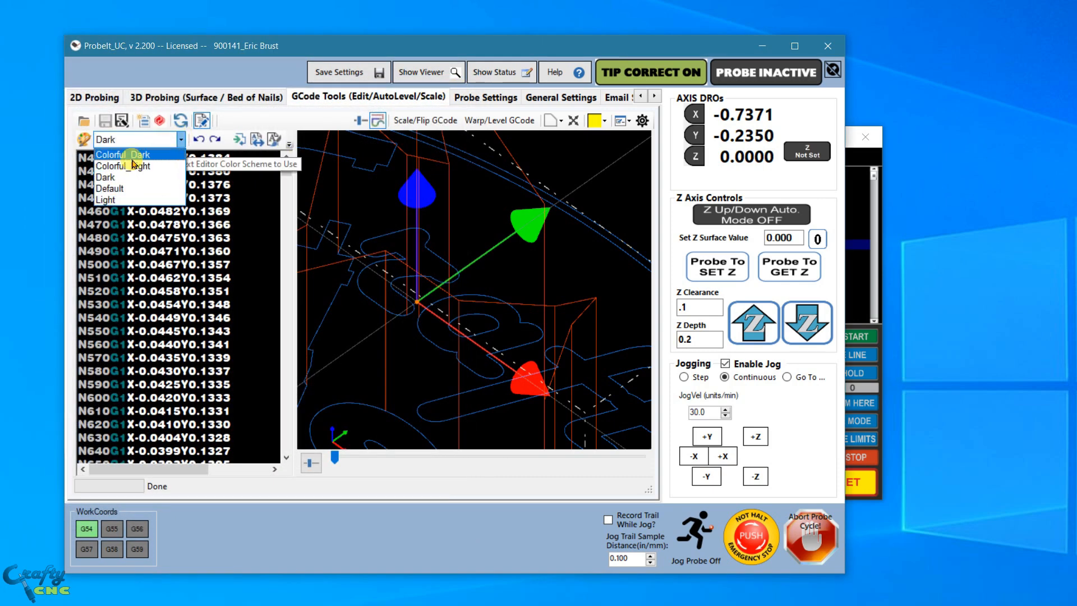
pyautogui.click(130, 156)
pyautogui.scroll(-3, 228, 286)
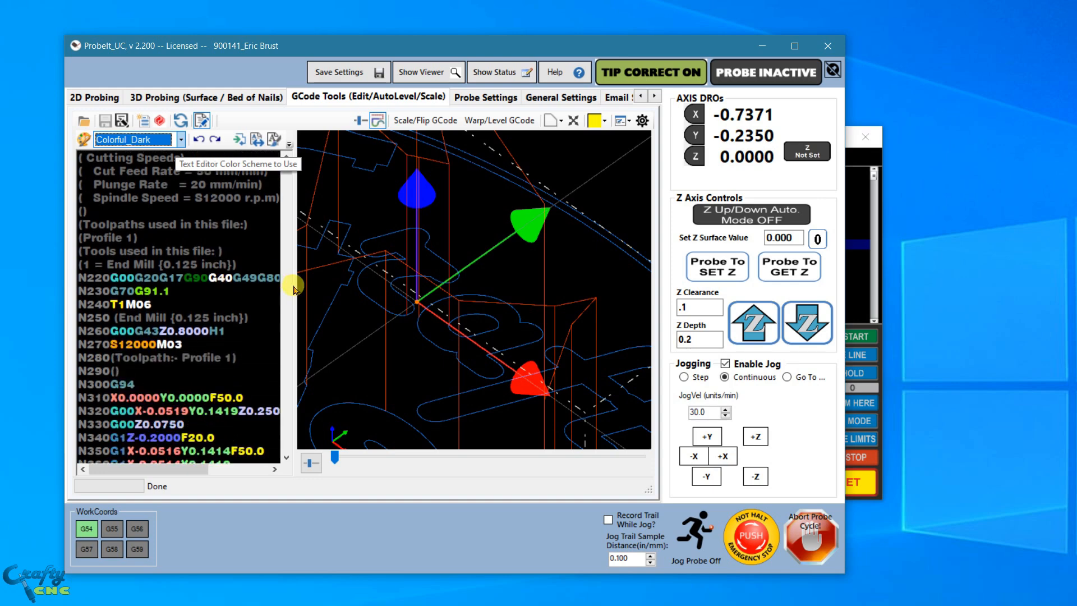
pyautogui.moveTo(294, 285); pyautogui.dragTo(301, 284)
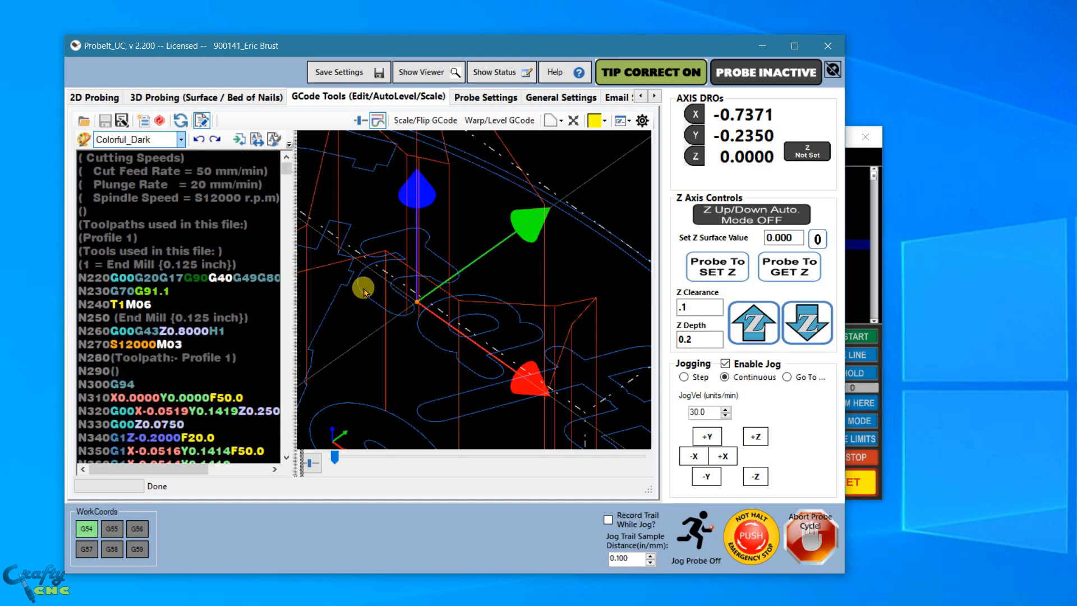
# - Hide the boundary box around the toolpath in the G-code viewer
pyautogui.scroll(-2, 428, 272)
pyautogui.scroll(-5, 428, 272)
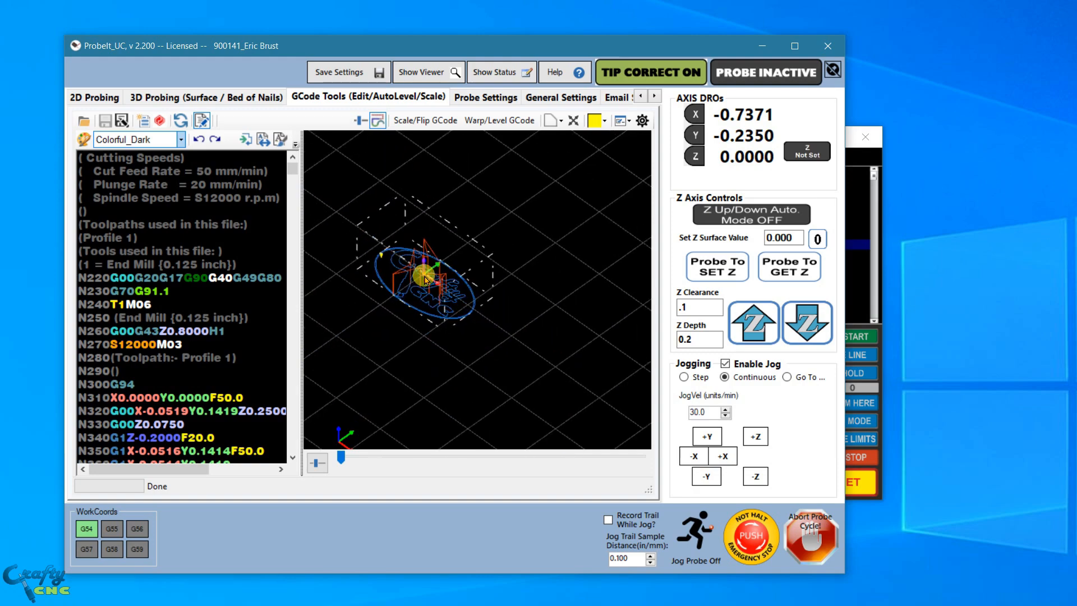
pyautogui.scroll(2, 408, 289)
pyautogui.scroll(5, 494, 311)
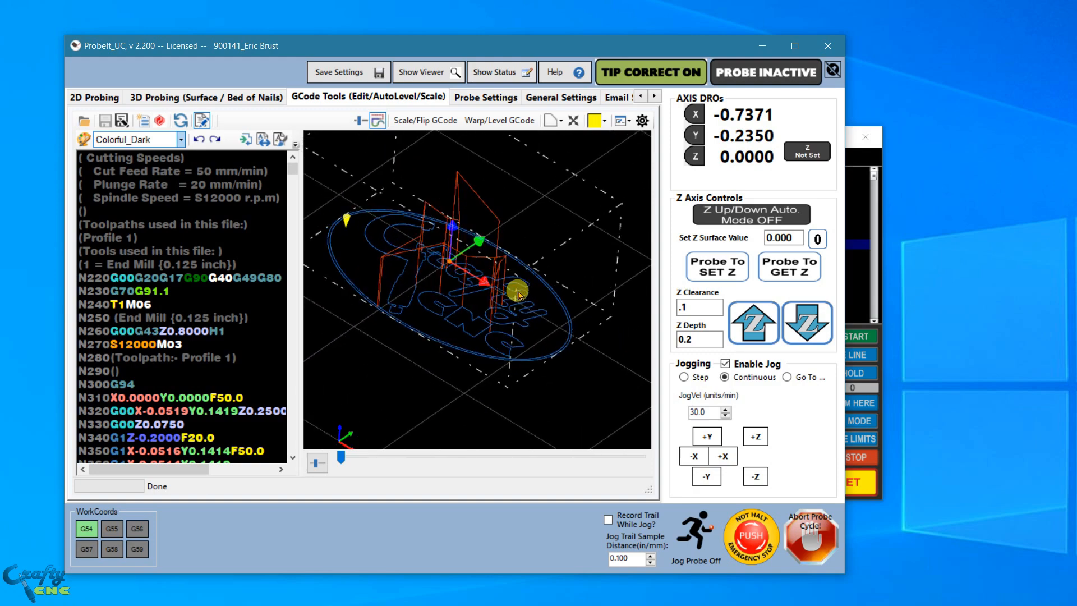
pyautogui.moveTo(582, 372); pyautogui.dragTo(461, 318)
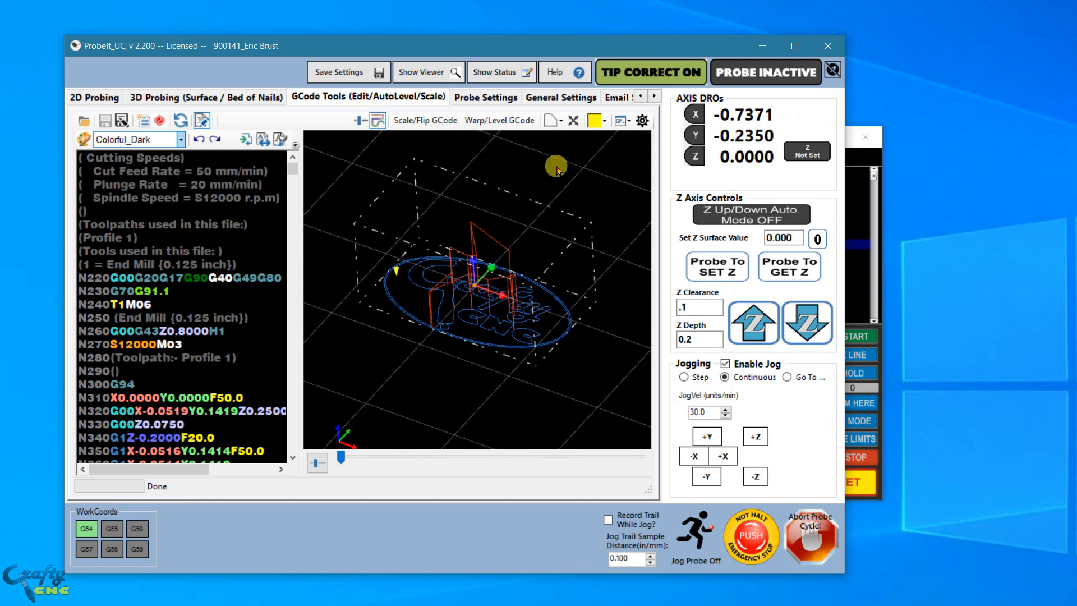
pyautogui.click(629, 123)
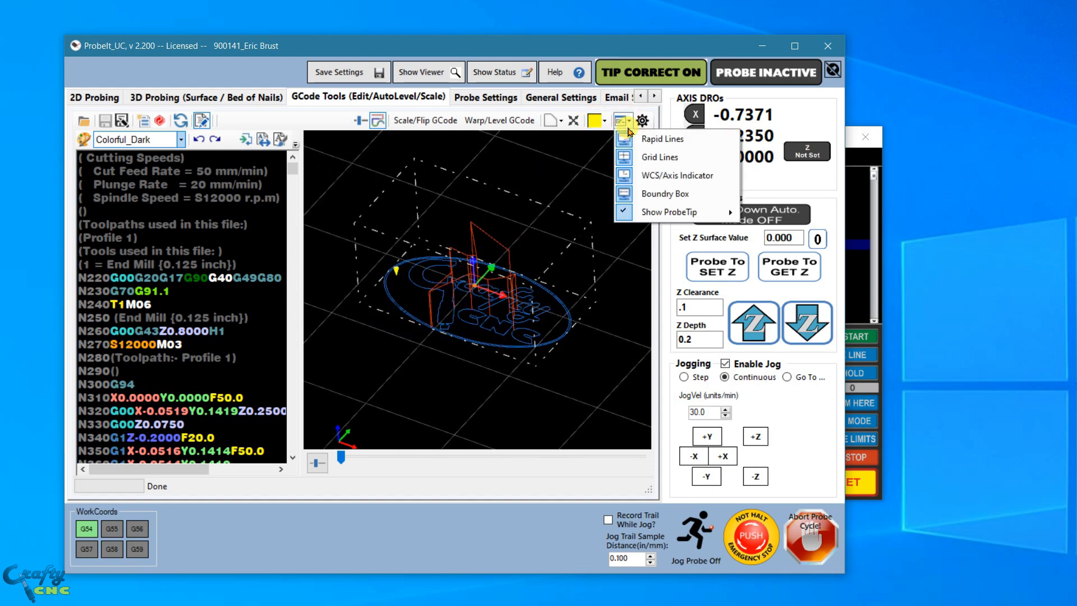
pyautogui.click(645, 193)
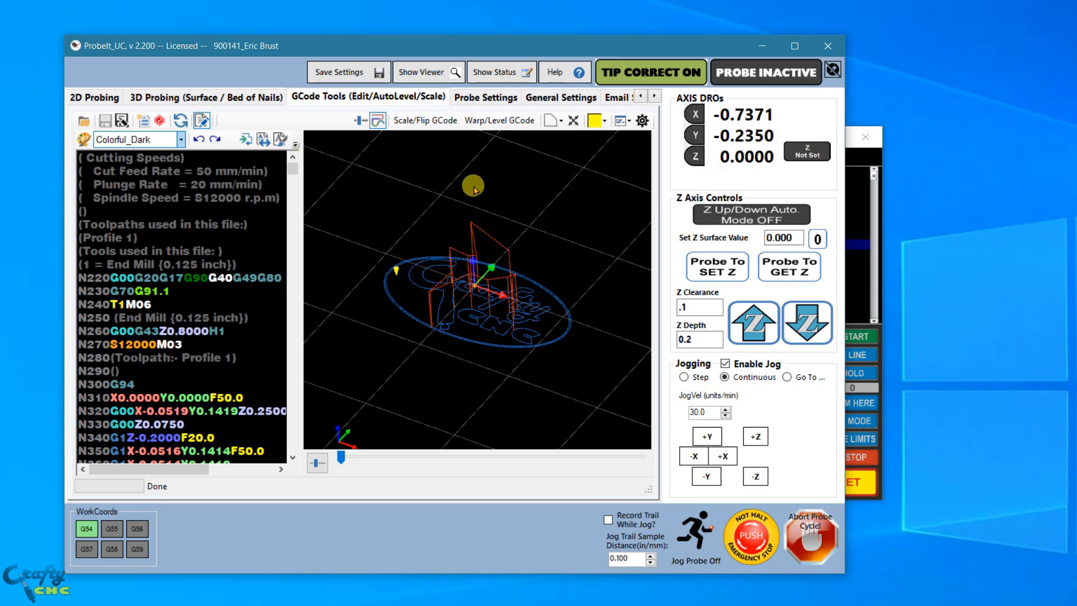
# - Open the Warp/Level GCode tool, move its window clear of the toolpath, and auto-fit the probe grid to the G-code
pyautogui.click(499, 128)
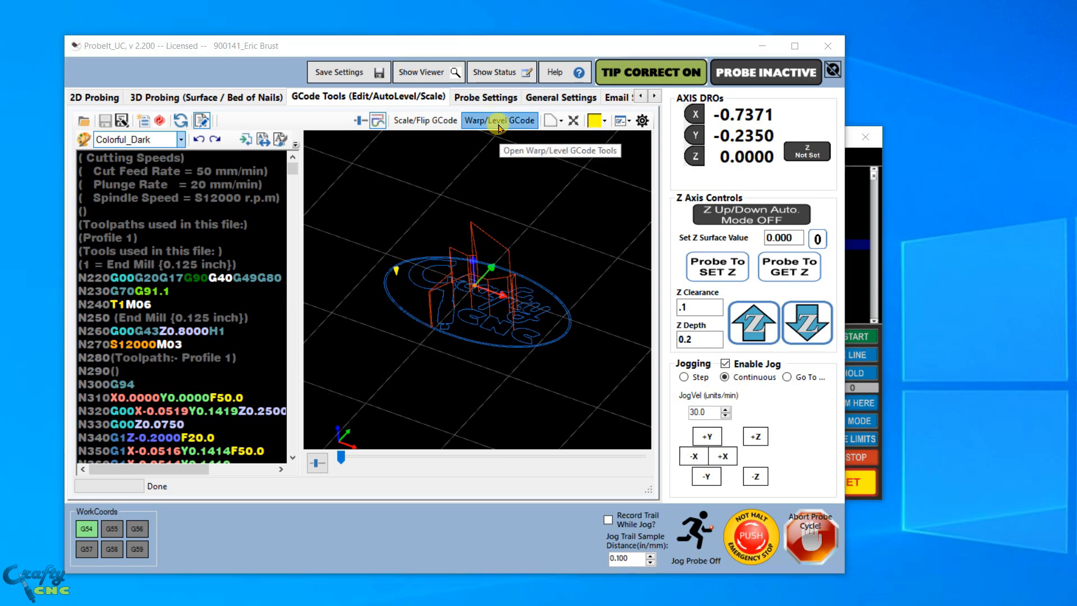
pyautogui.moveTo(121, 50); pyautogui.dragTo(322, 343)
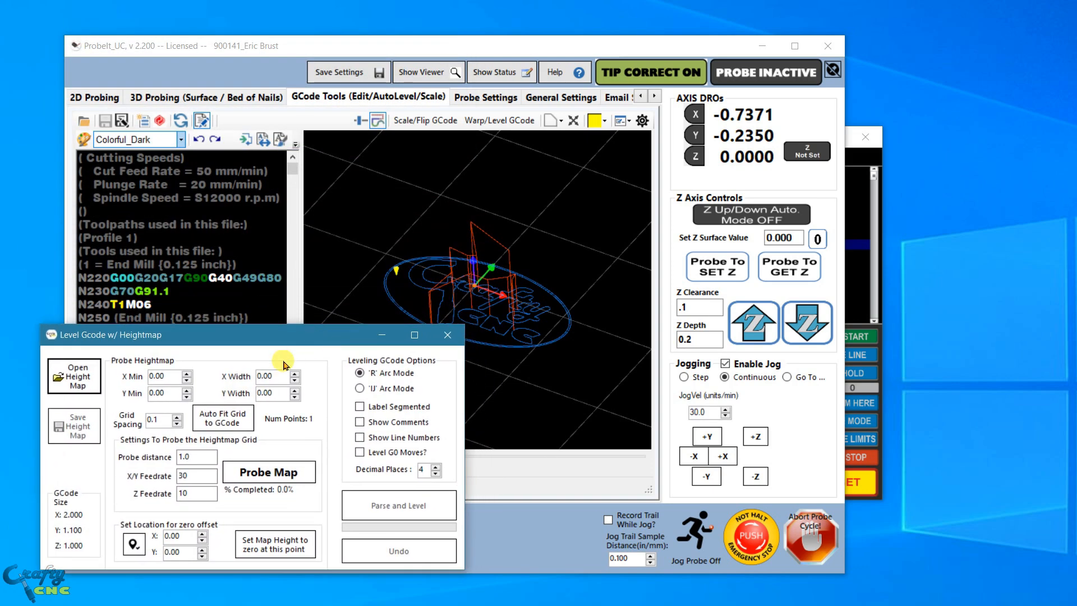
pyautogui.click(222, 422)
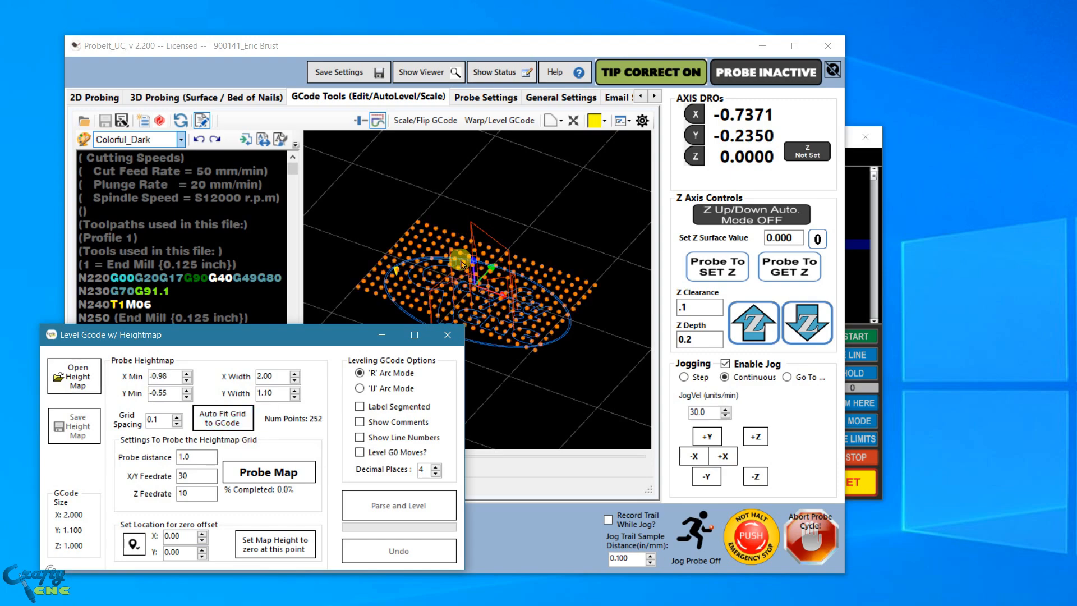
# - Set the heightmap grid spacing to 0.2 and X Min to -1.05, checking the grid from the Top view
pyautogui.moveTo(535, 309); pyautogui.dragTo(700, 292)
pyautogui.moveTo(513, 271); pyautogui.dragTo(462, 480)
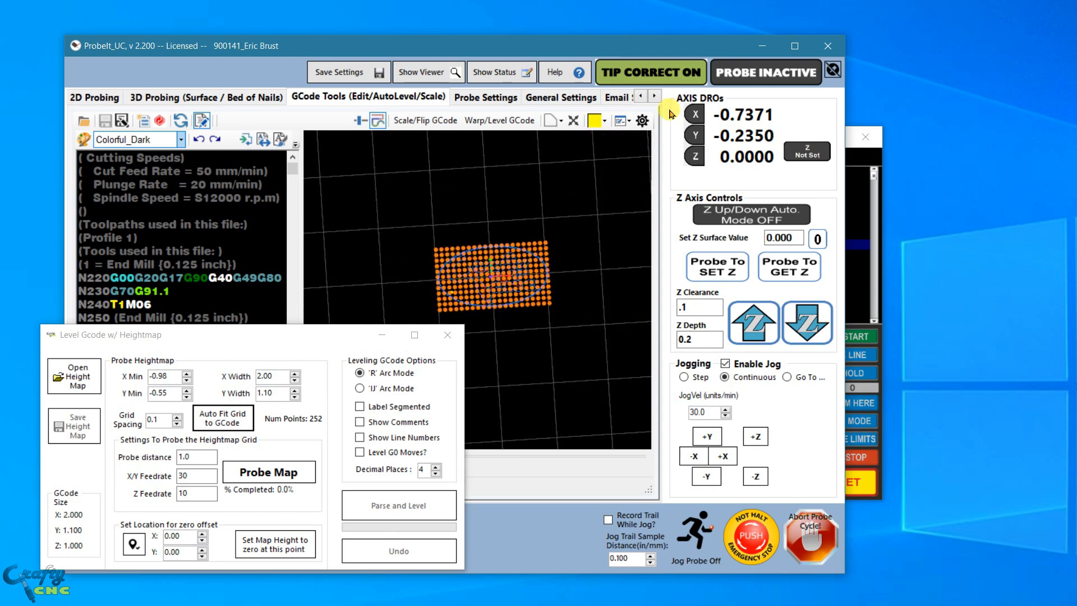
pyautogui.click(568, 124)
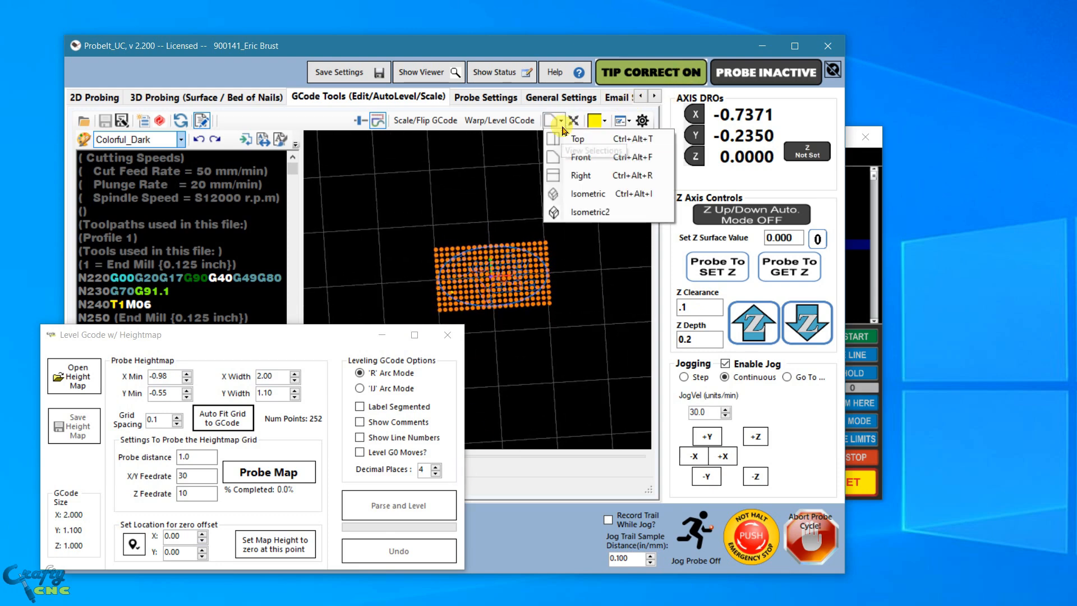
pyautogui.click(581, 137)
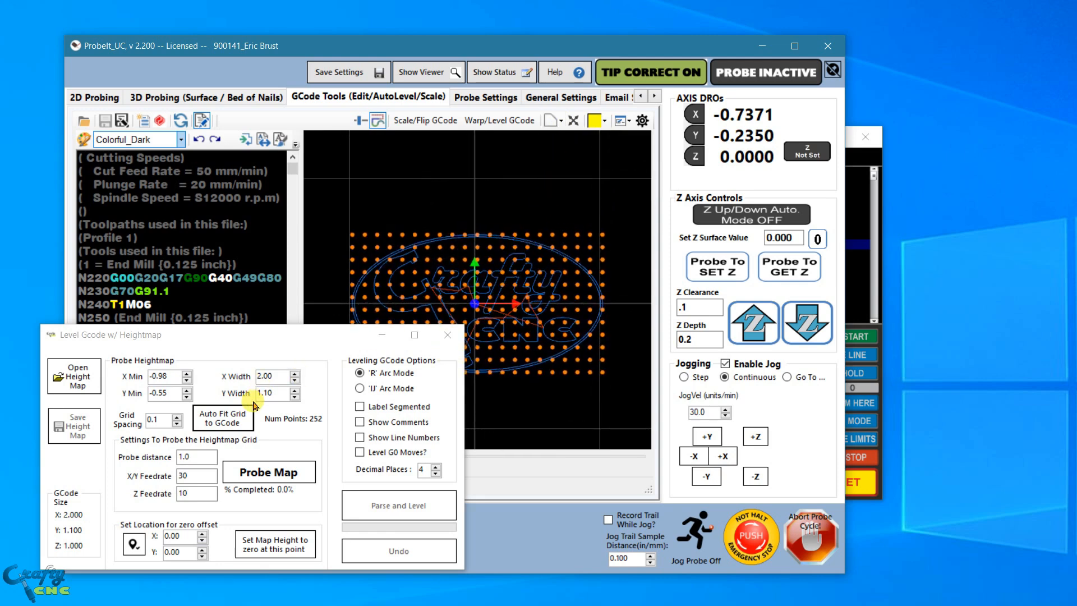
pyautogui.click(179, 418)
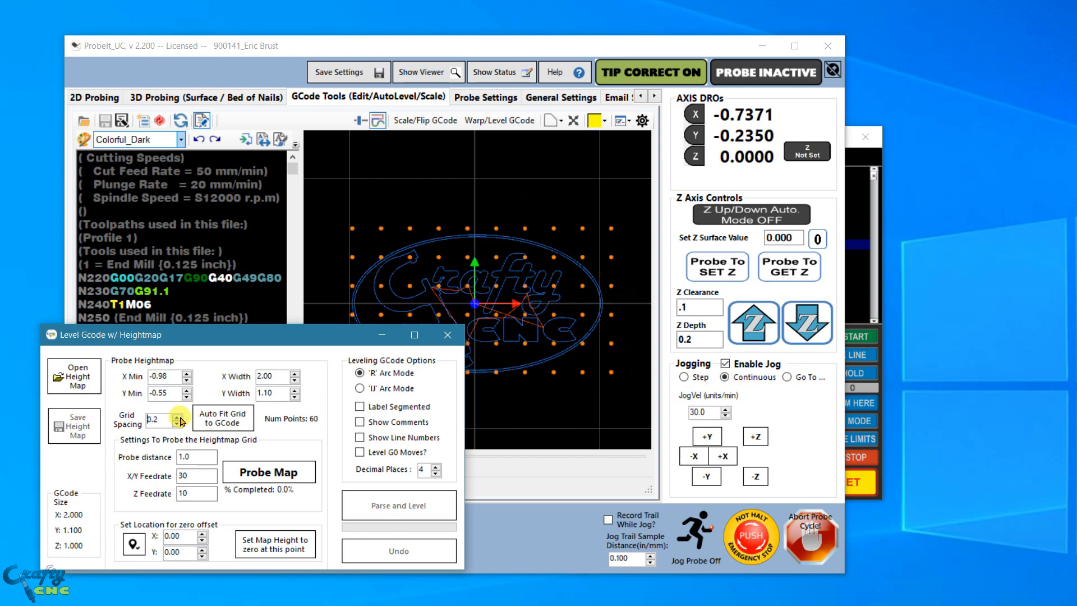
pyautogui.click(186, 383)
pyautogui.click(187, 383)
pyautogui.click(186, 383)
pyautogui.click(187, 383)
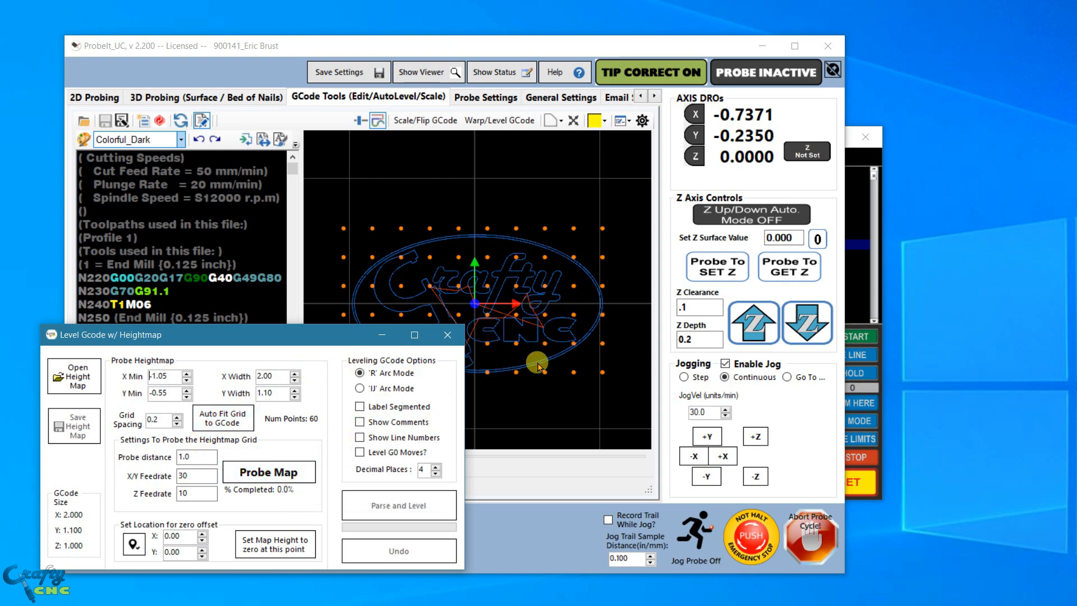
# - Load the height map file Heightmap1Test.hmap into the leveling tool
pyautogui.scroll(3, 537, 363)
pyautogui.scroll(-3, 537, 365)
pyautogui.moveTo(536, 364); pyautogui.dragTo(540, 144)
pyautogui.scroll(-2, 535, 339)
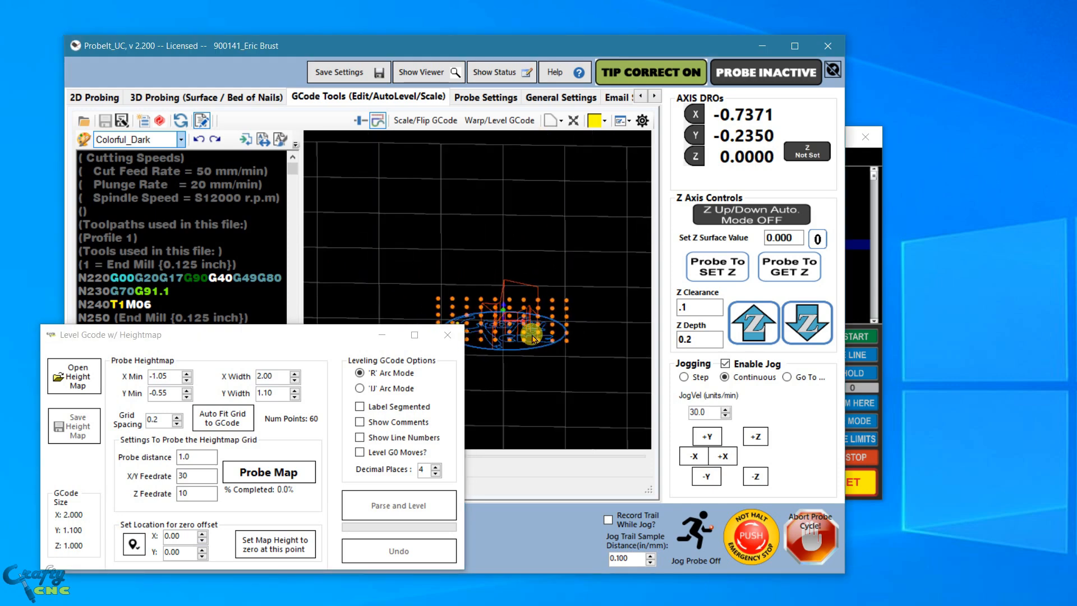
pyautogui.moveTo(531, 346); pyautogui.dragTo(567, 370)
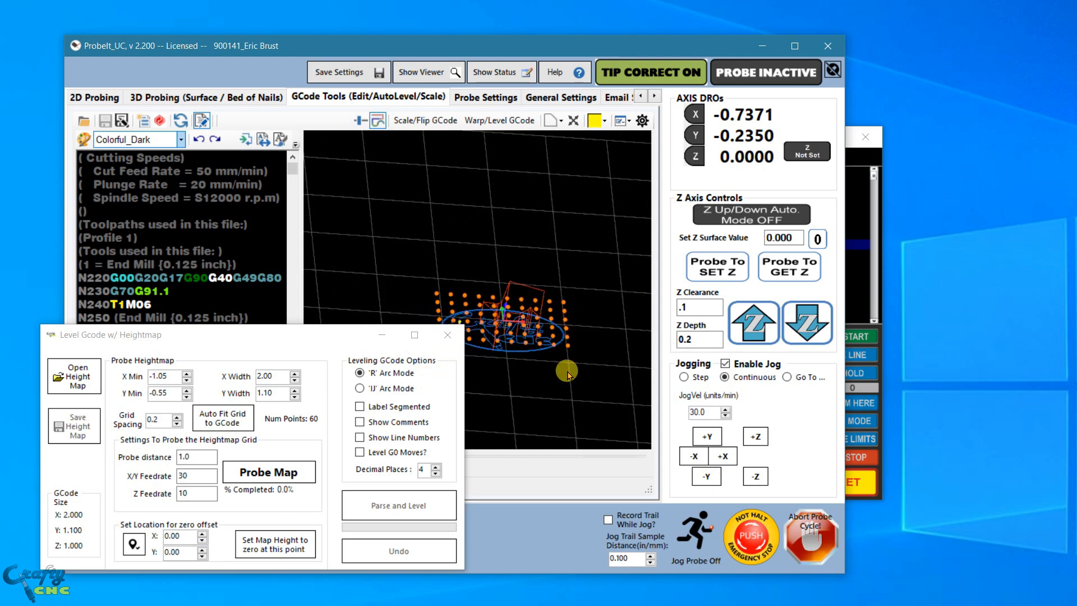
pyautogui.click(71, 384)
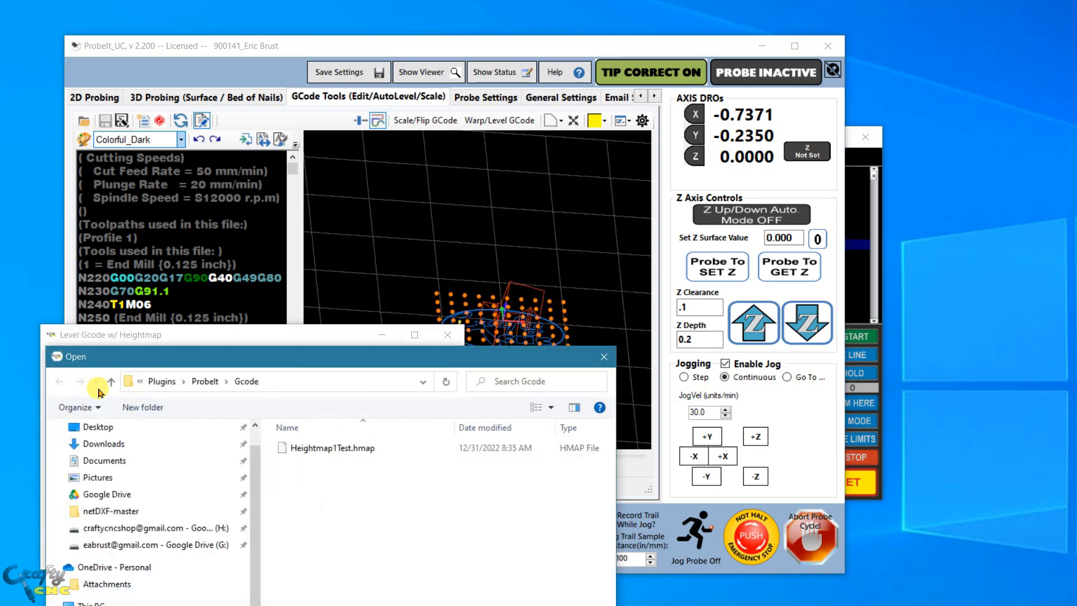
pyautogui.doubleClick(293, 452)
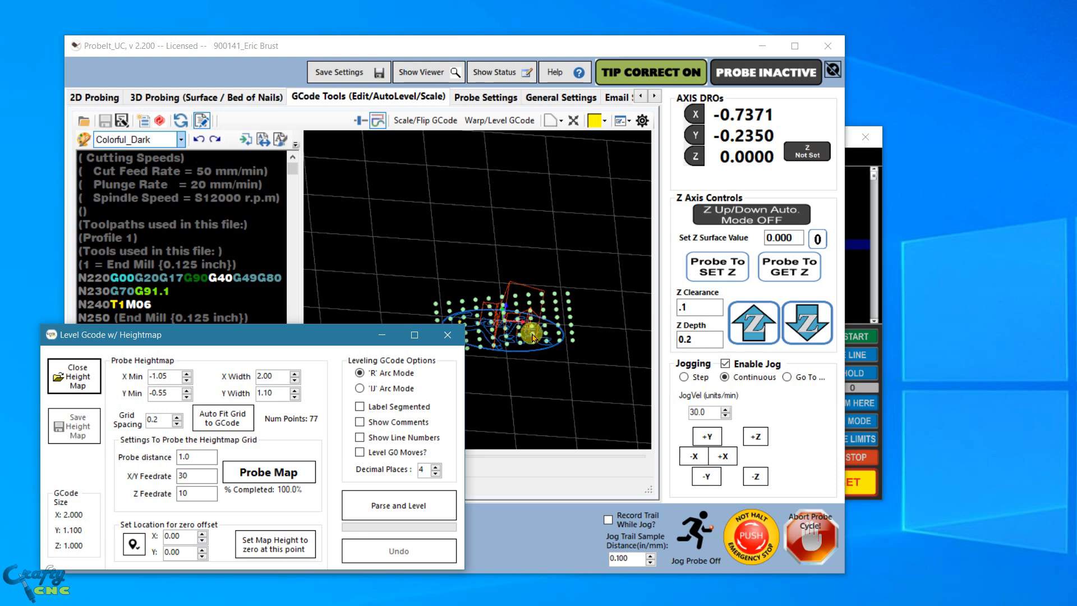
# - Move the leveling window clear of the viewer and examine the heightmap points against the toolpath in the Front view
pyautogui.moveTo(339, 344); pyautogui.dragTo(320, 365)
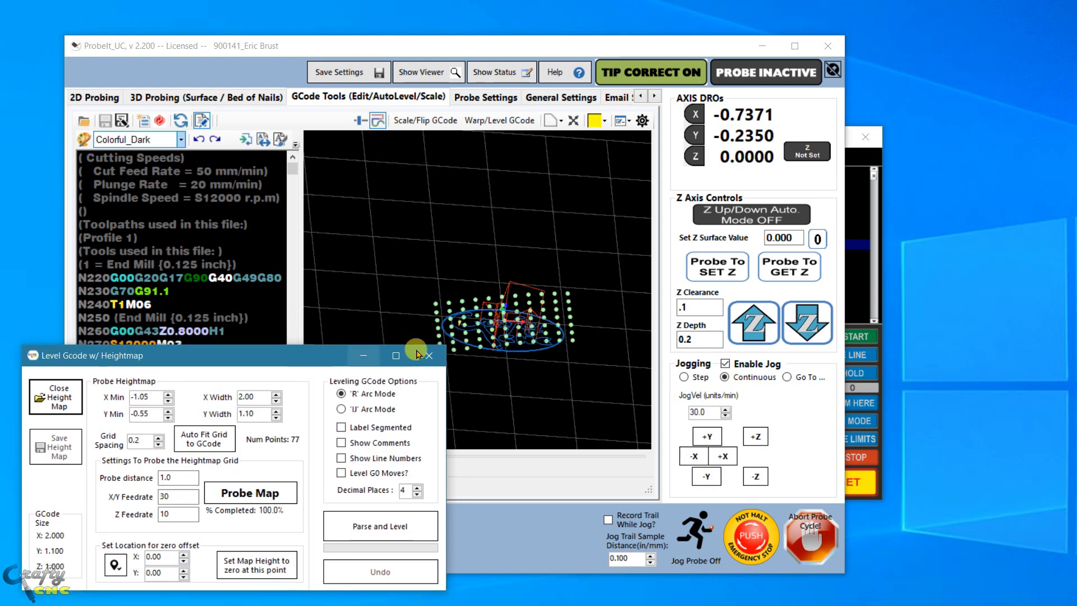
pyautogui.scroll(3, 521, 351)
pyautogui.moveTo(521, 351); pyautogui.dragTo(509, 203)
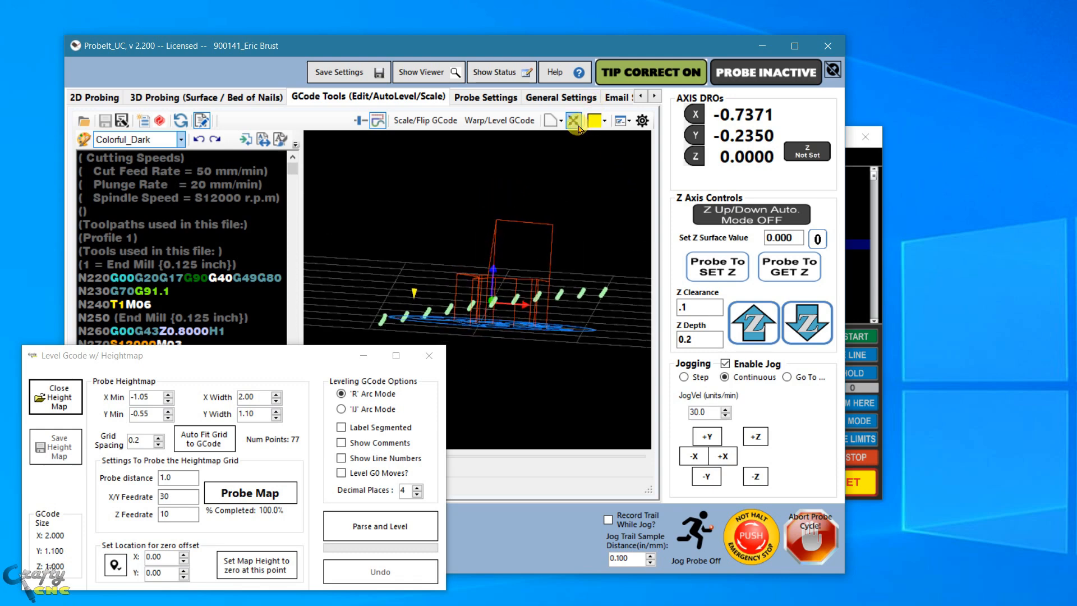
pyautogui.click(555, 121)
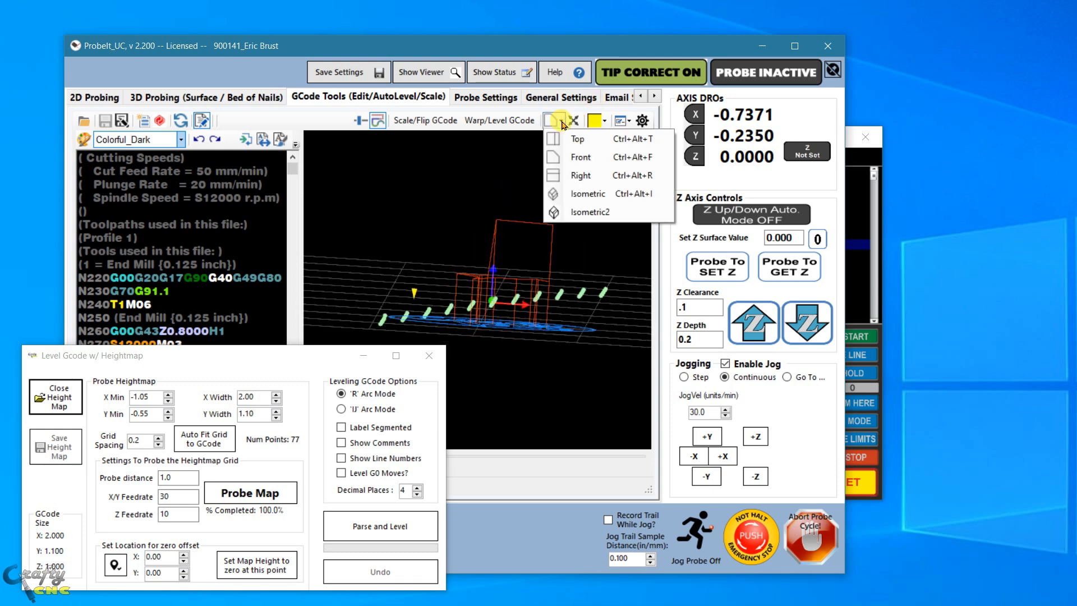
pyautogui.click(562, 164)
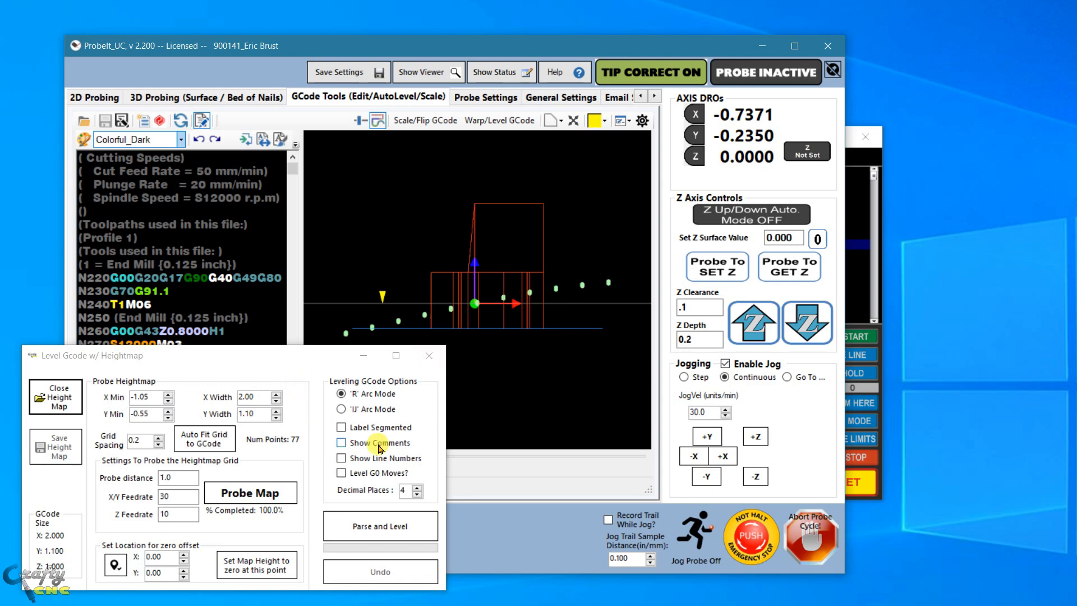
pyautogui.moveTo(496, 261); pyautogui.dragTo(497, 337)
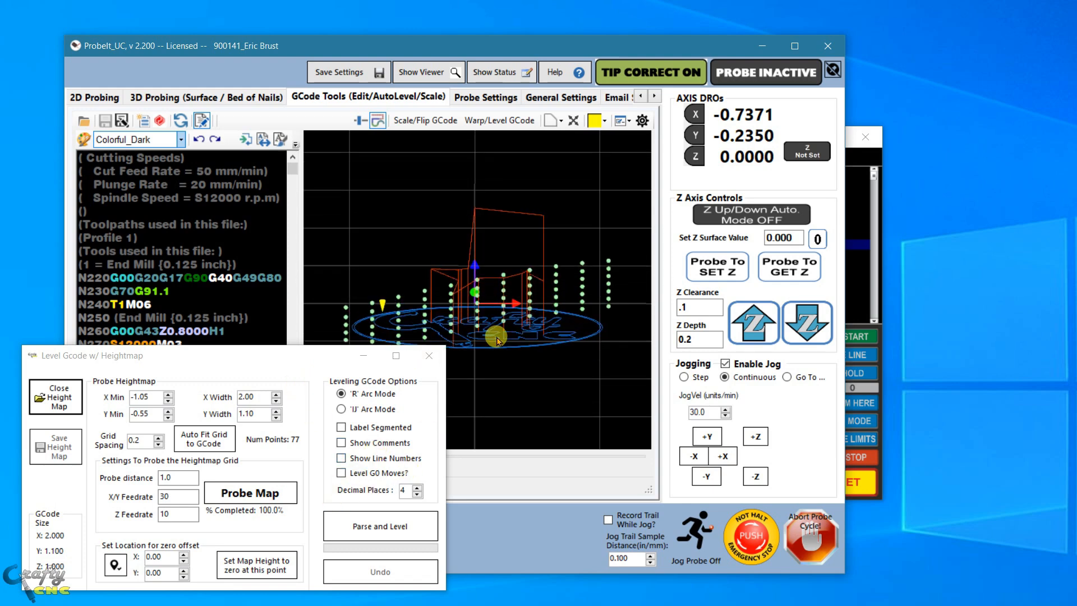
# - Enable Label Segmented, Show Comments and Level G0 Moves, and level the G-code with the loaded heightmap
pyautogui.click(342, 429)
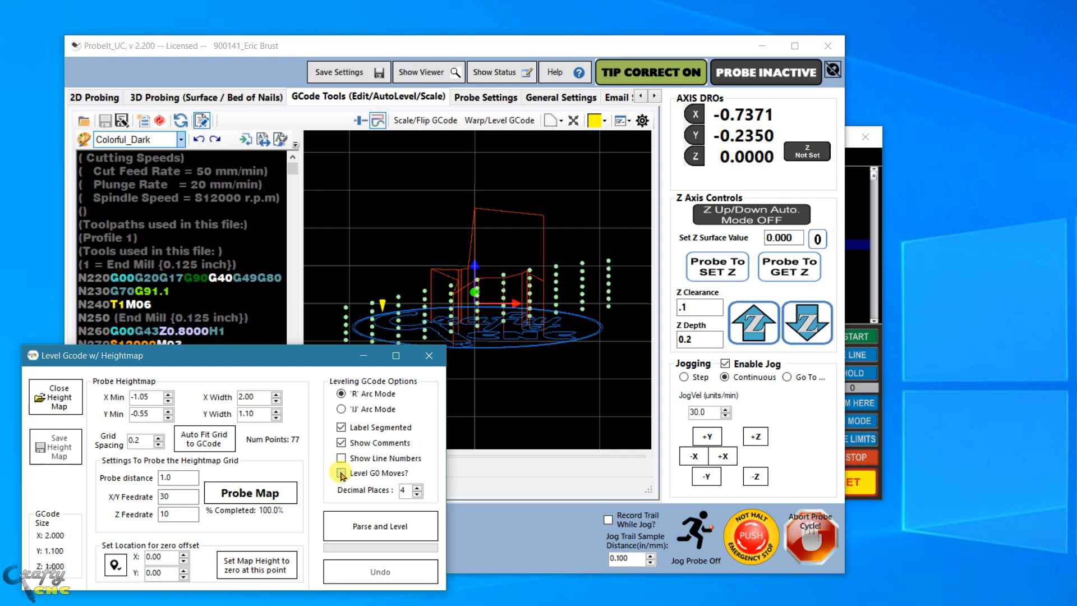
pyautogui.moveTo(476, 308); pyautogui.dragTo(480, 255)
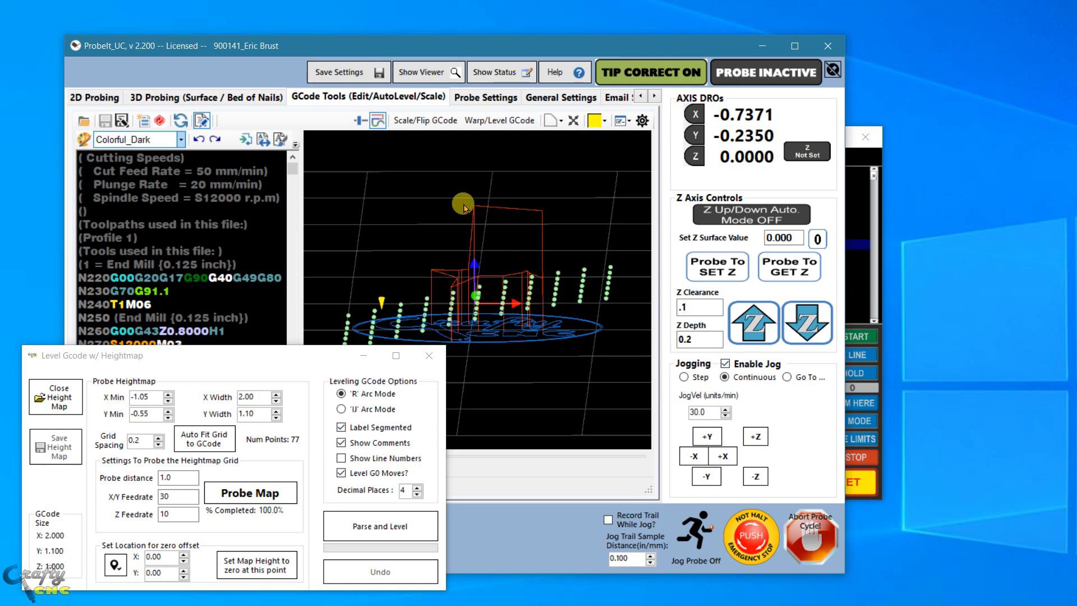
pyautogui.moveTo(507, 303); pyautogui.dragTo(535, 355)
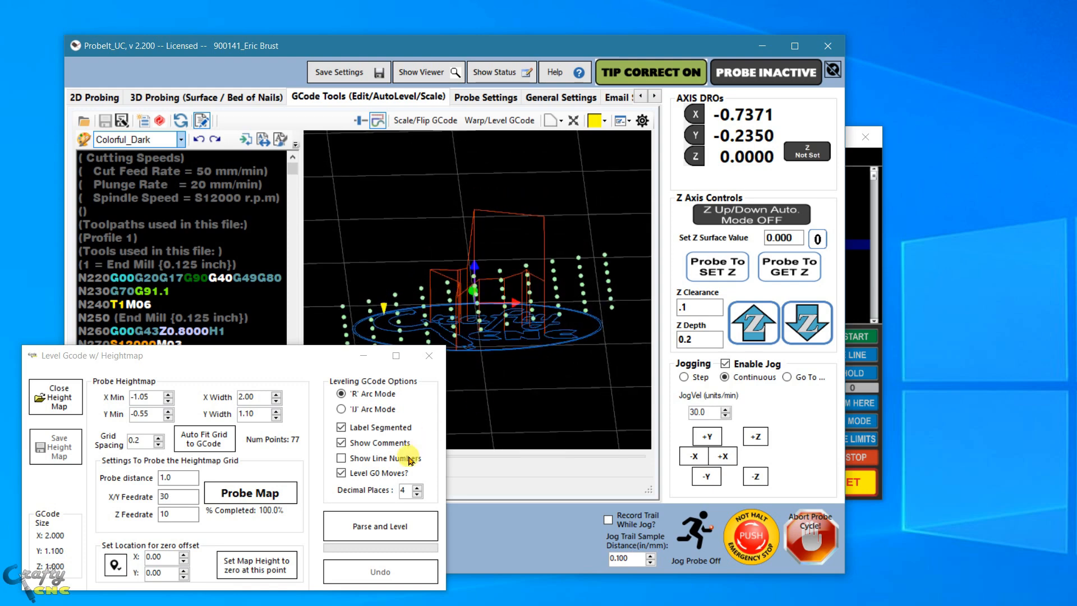
pyautogui.click(379, 528)
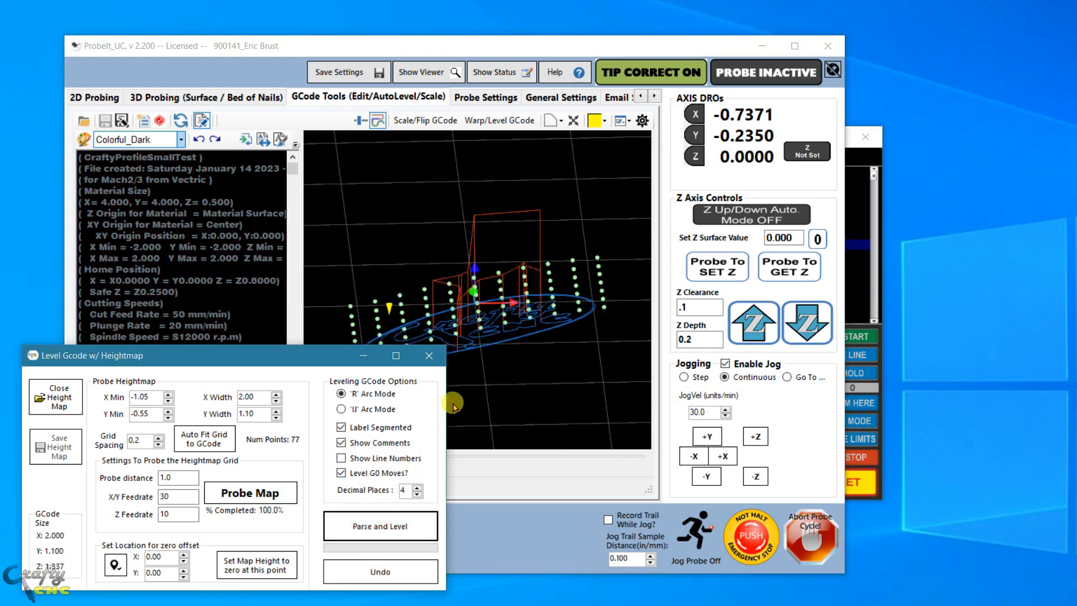
pyautogui.moveTo(517, 269)
pyautogui.mouseDown()
pyautogui.moveTo(520, 282)
pyautogui.moveTo(513, 207)
pyautogui.moveTo(530, 261)
pyautogui.mouseUp()
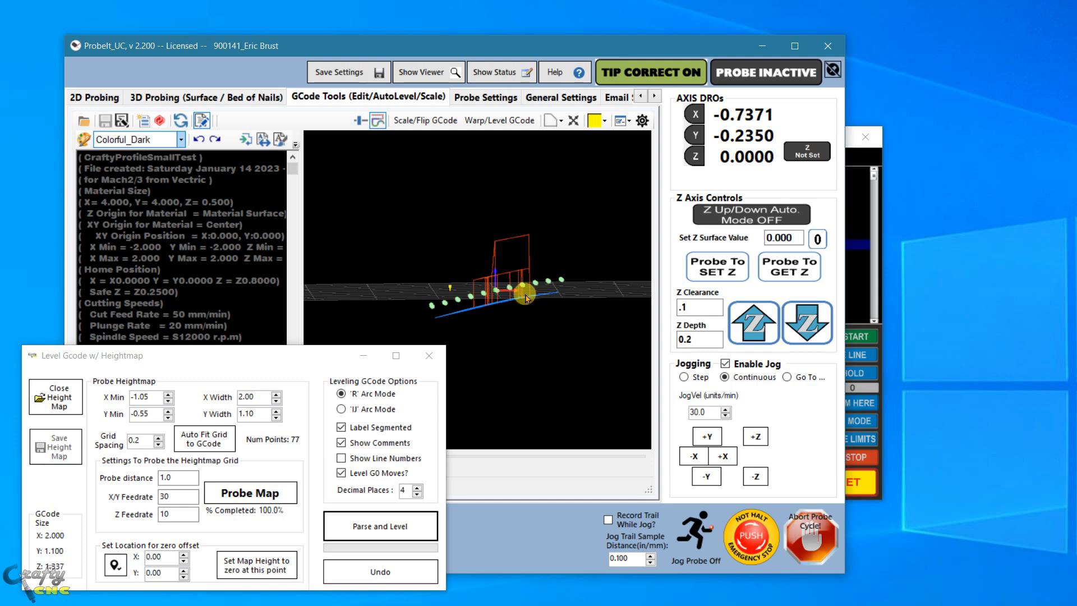
pyautogui.moveTo(509, 280); pyautogui.dragTo(506, 366)
pyautogui.scroll(5, 502, 325)
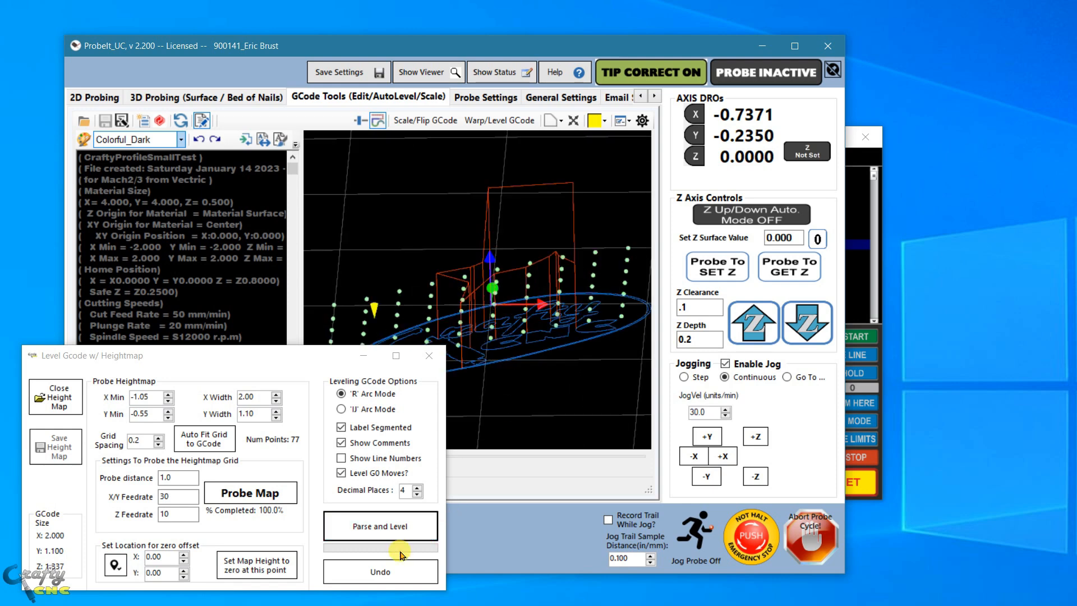
# - Undo the leveling, turn off Level G0 Moves, and parse and level the G-code again
pyautogui.click(385, 573)
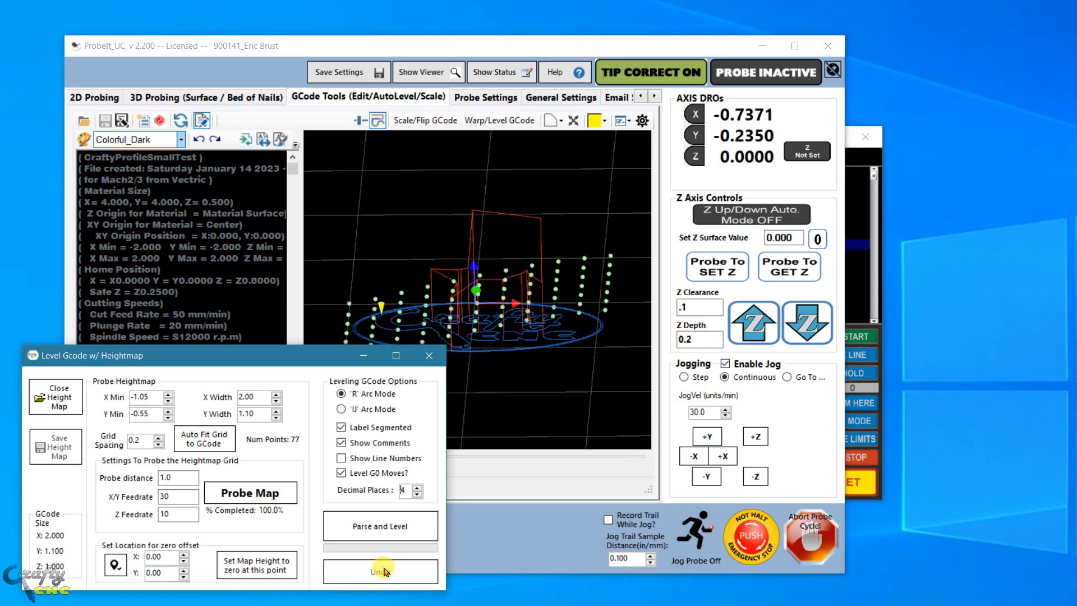
pyautogui.moveTo(522, 308); pyautogui.dragTo(526, 218)
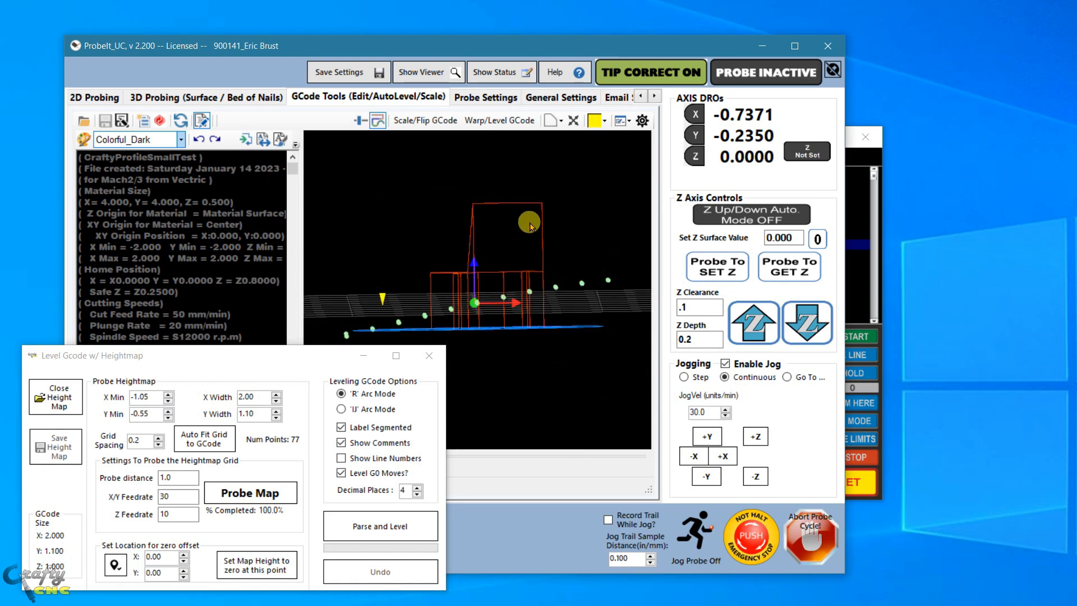
pyautogui.click(340, 474)
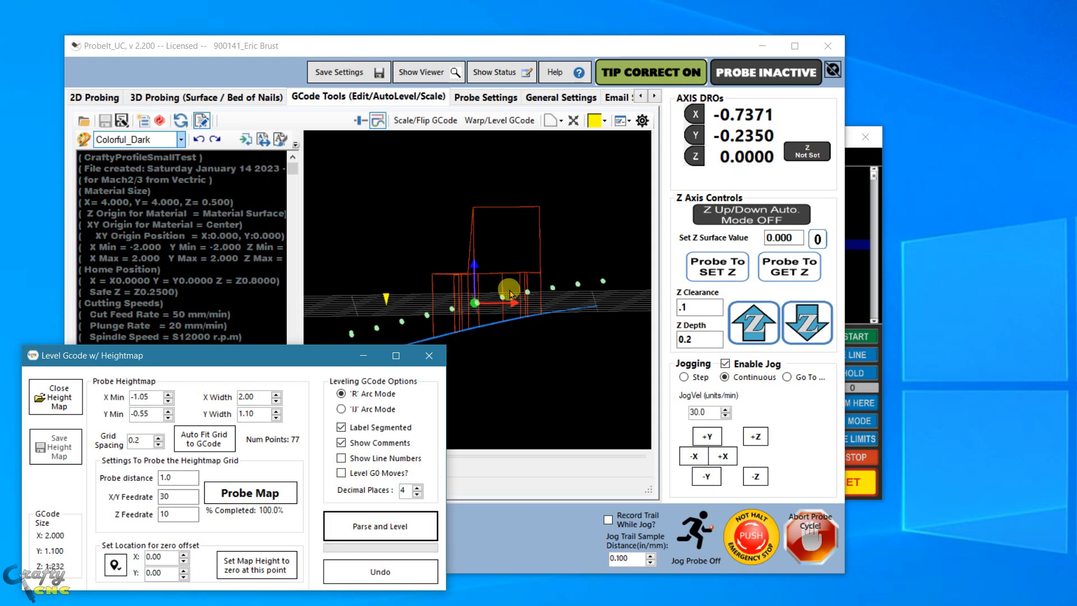
pyautogui.scroll(-3, 508, 291)
pyautogui.moveTo(507, 292); pyautogui.dragTo(507, 354)
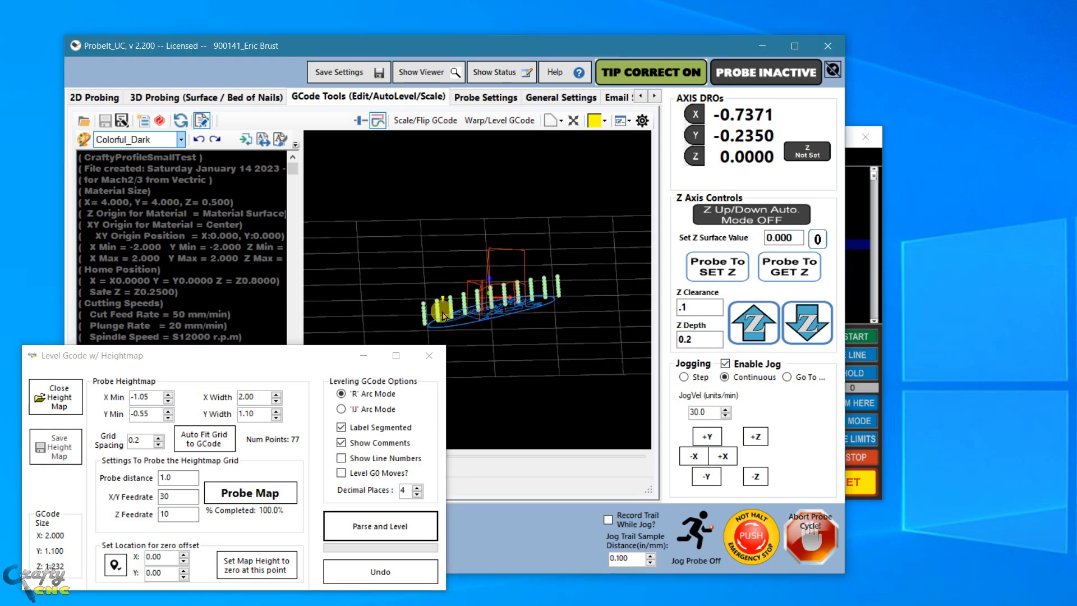
pyautogui.scroll(3, 471, 320)
pyautogui.moveTo(576, 278); pyautogui.dragTo(417, 476)
# - Undo the second leveling of the G-code and check the restored toolpath against the heightmap points
pyautogui.click(381, 571)
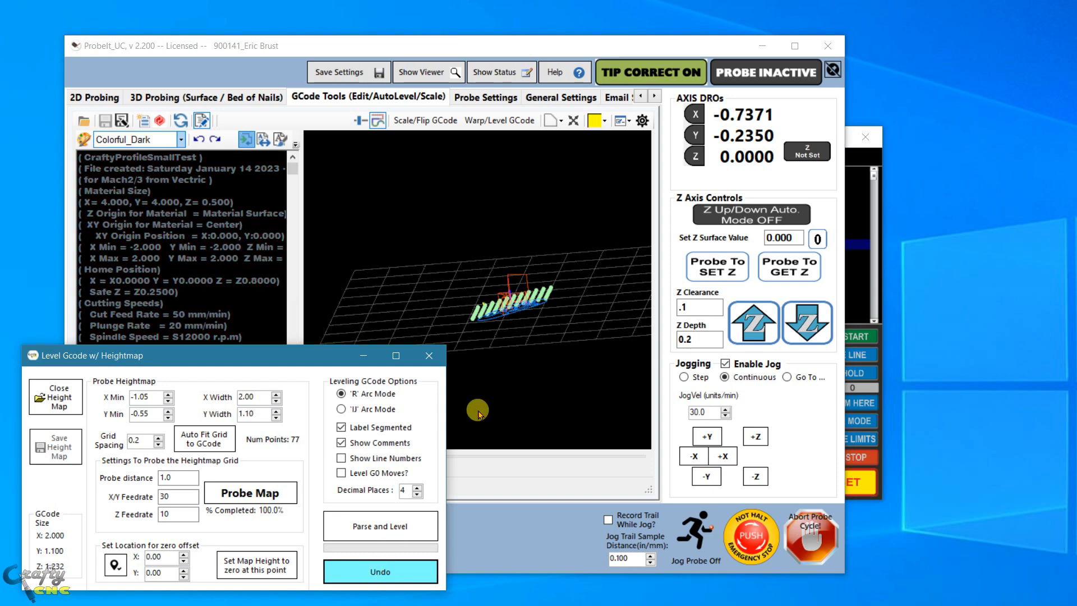
pyautogui.moveTo(539, 326); pyautogui.dragTo(581, 283)
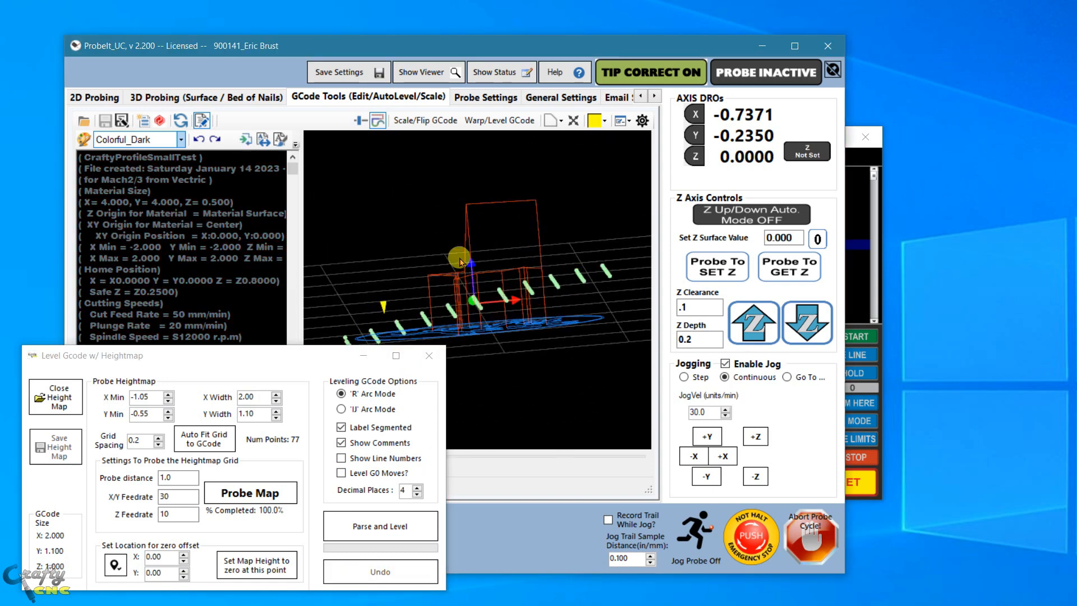
pyautogui.scroll(-3, 444, 291)
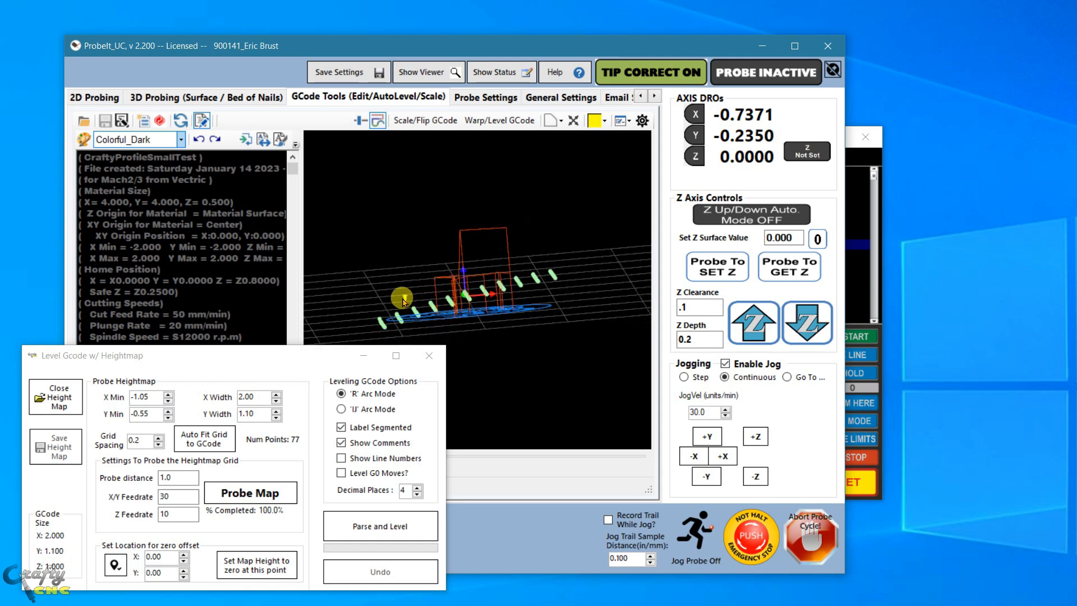
# - Jog the machine in the +X direction to about X -0.267, following the tool marker over the heightmap points
pyautogui.scroll(4, 382, 332)
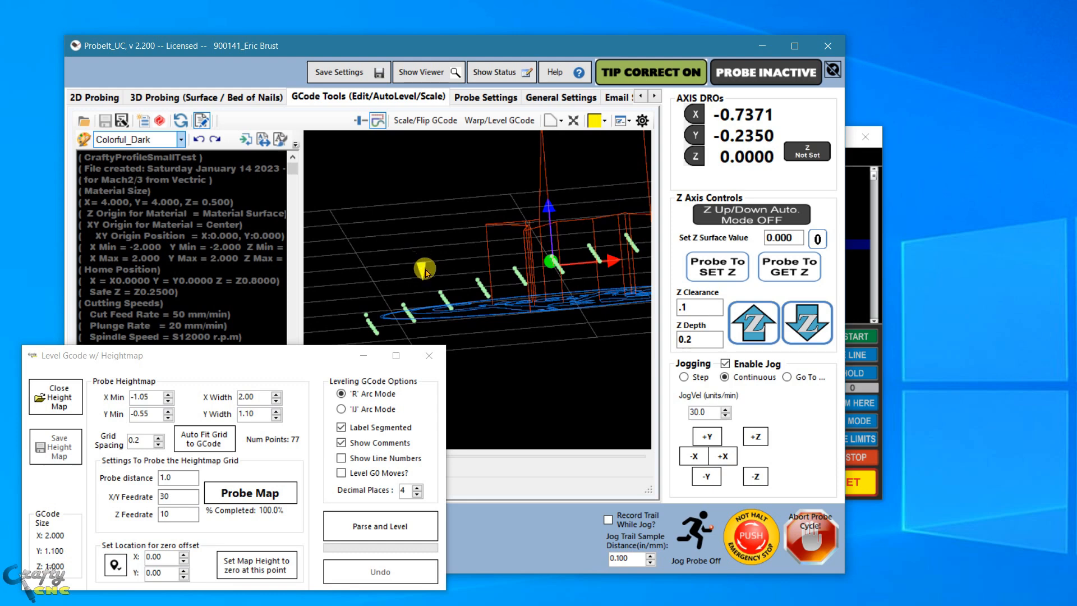
pyautogui.click(736, 460)
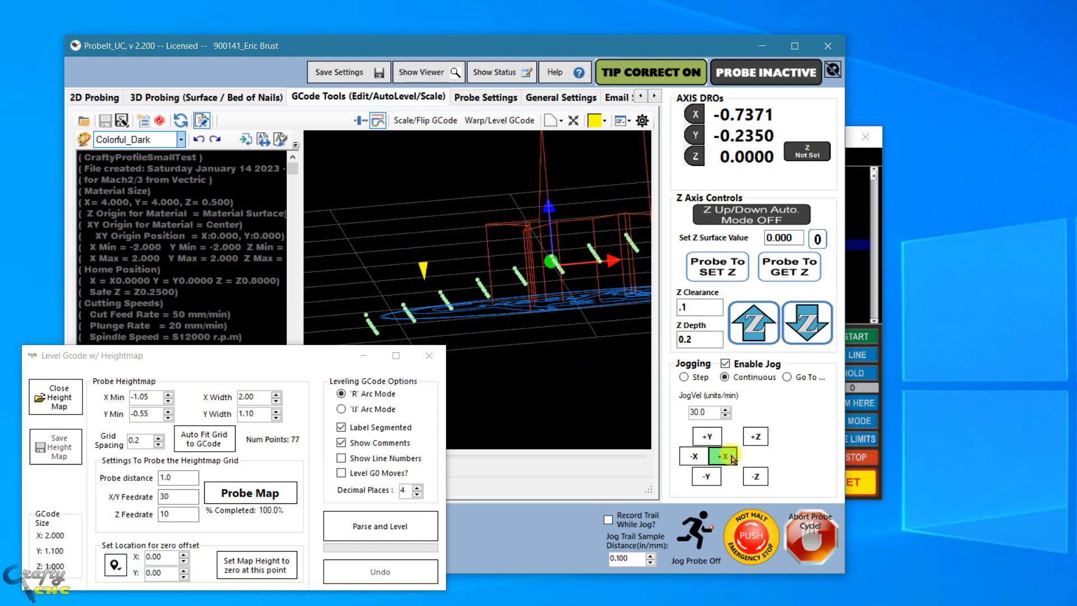
pyautogui.click(541, 245)
pyautogui.moveTo(541, 245); pyautogui.dragTo(525, 370)
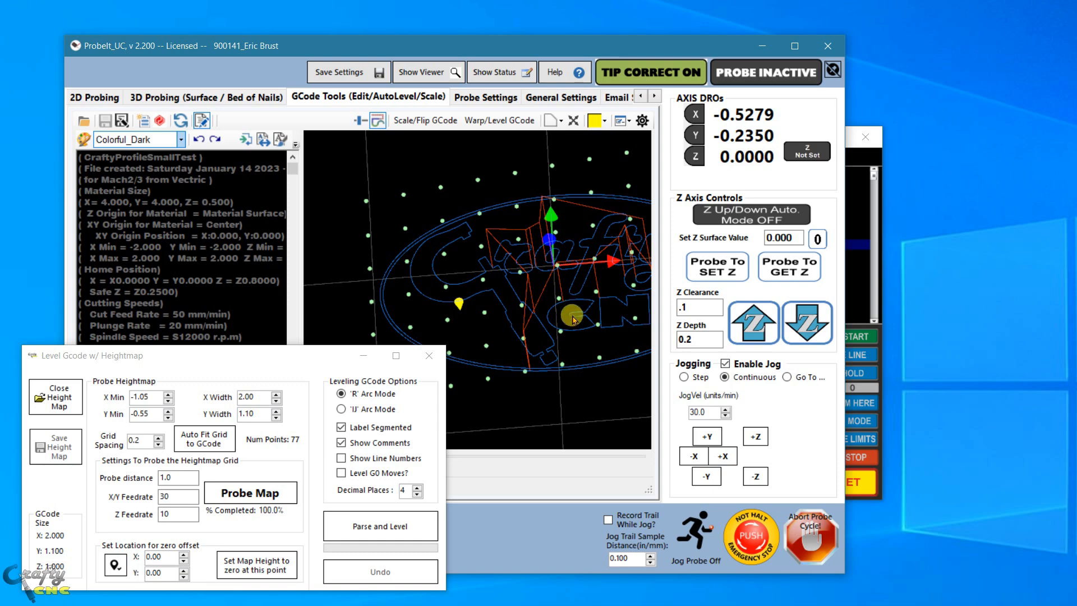
pyautogui.click(721, 455)
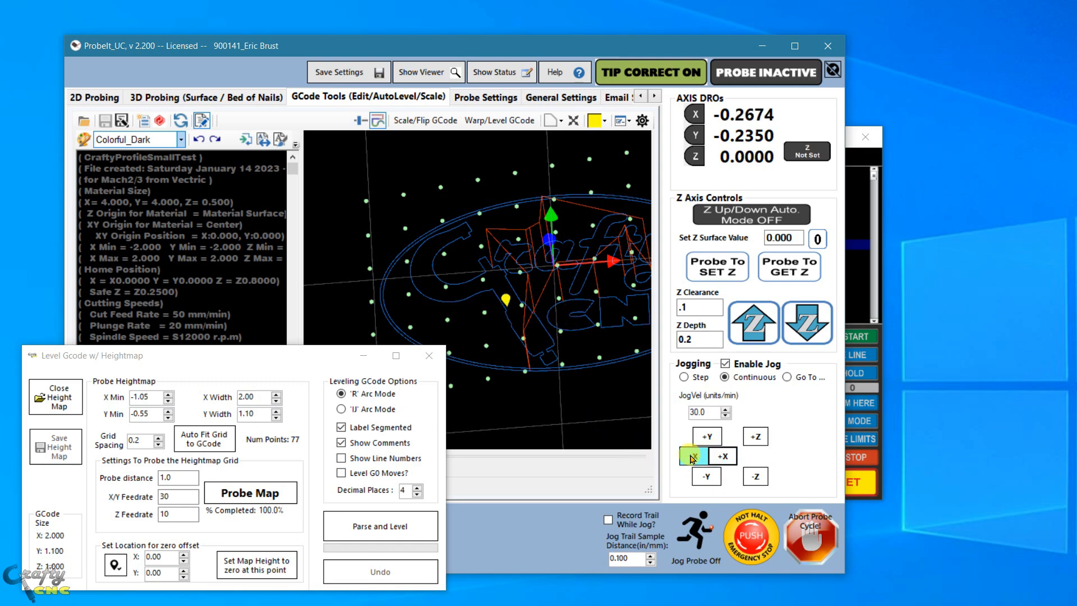
pyautogui.moveTo(495, 350); pyautogui.dragTo(485, 101)
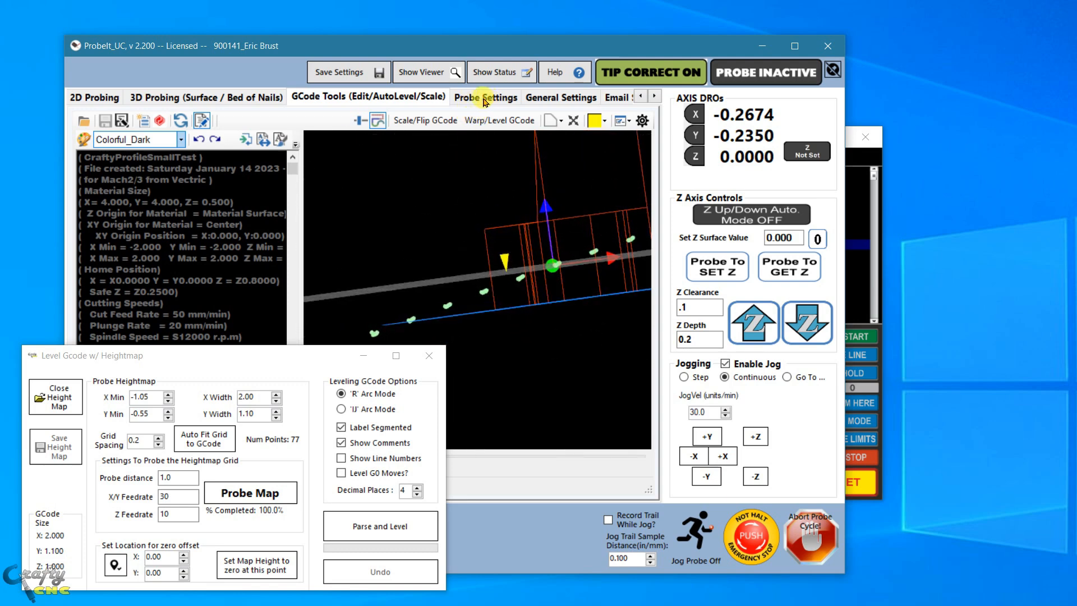
# - Set the zero offset location to the current tool position, X -0.27 and Y -0.23, and zero the map height at that point
pyautogui.click(117, 570)
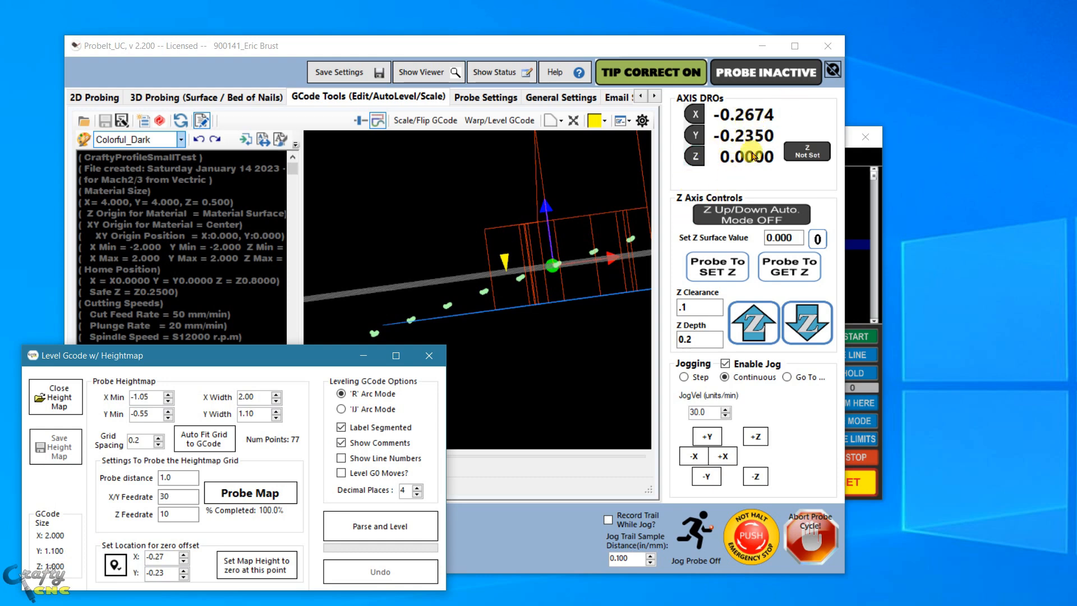
pyautogui.click(254, 569)
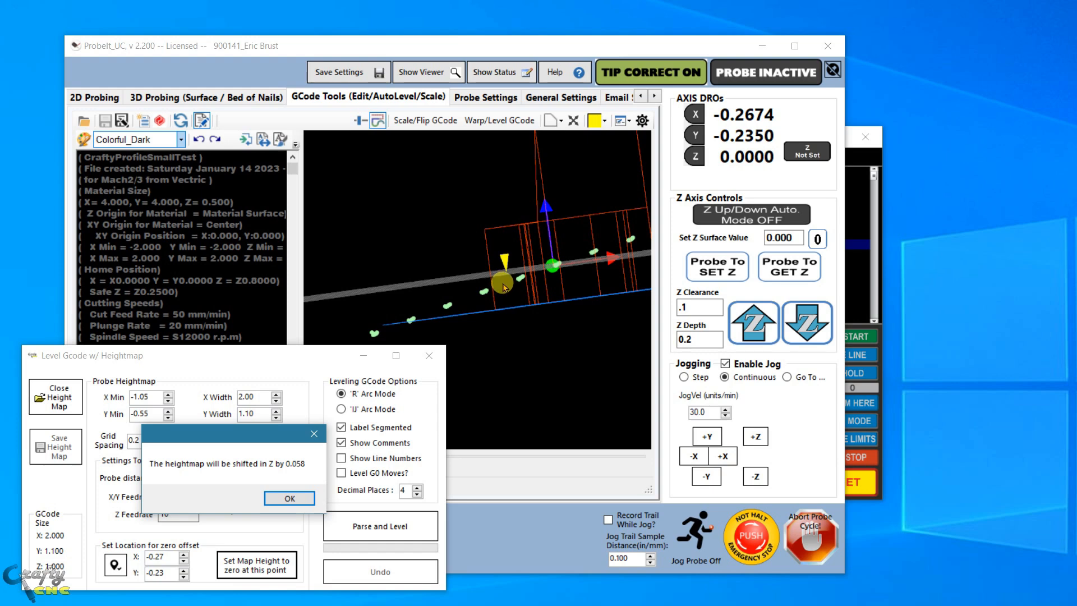
pyautogui.click(290, 500)
# - Parse and level the G-code with the shifted heightmap, and inspect the leveled toolpath against the probe points from several angles
pyautogui.click(387, 516)
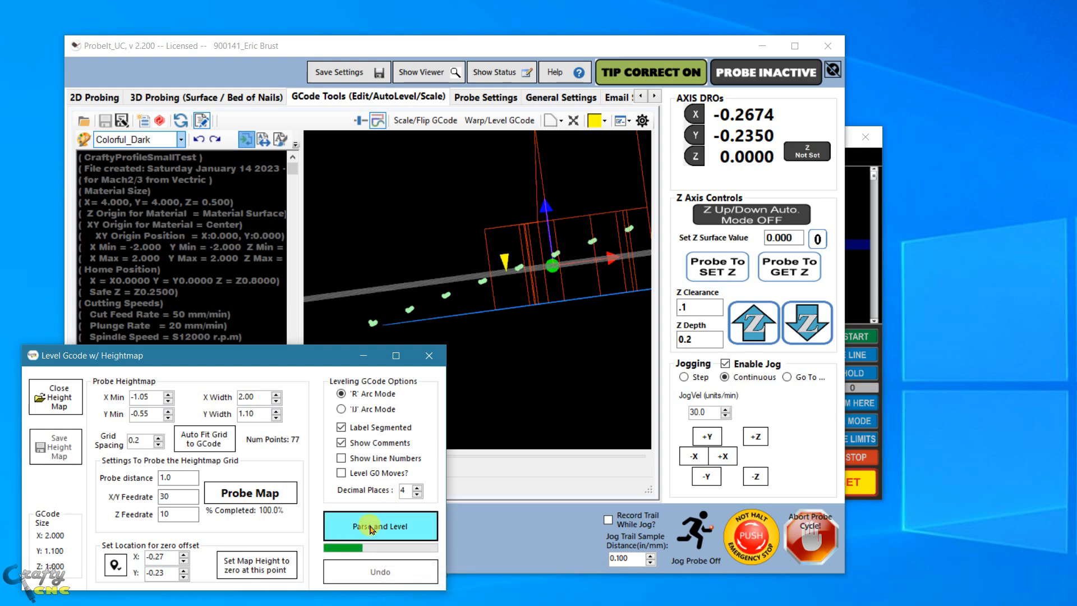
pyautogui.click(522, 309)
pyautogui.moveTo(523, 310); pyautogui.dragTo(513, 393)
pyautogui.scroll(-5, 508, 378)
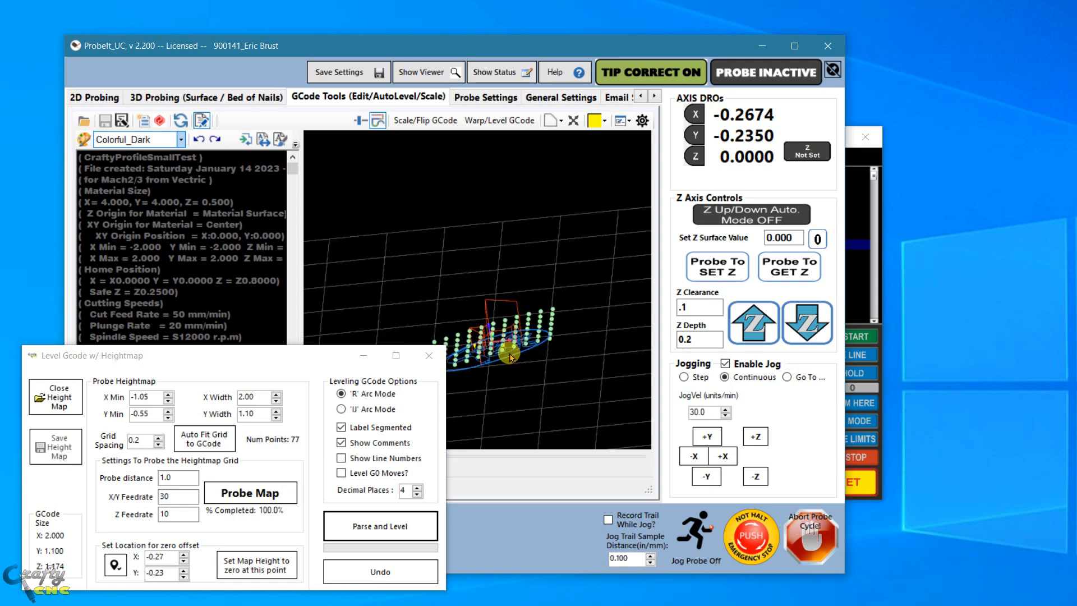
pyautogui.moveTo(510, 354); pyautogui.dragTo(533, 289, button='right')
pyautogui.moveTo(487, 328); pyautogui.dragTo(516, 273)
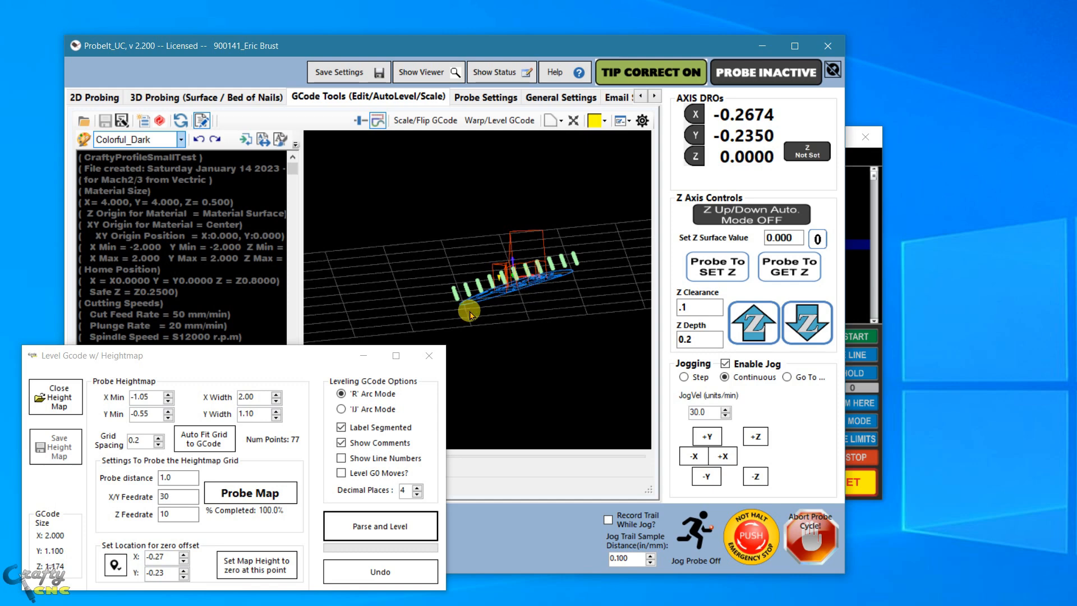
pyautogui.moveTo(512, 263); pyautogui.dragTo(560, 303)
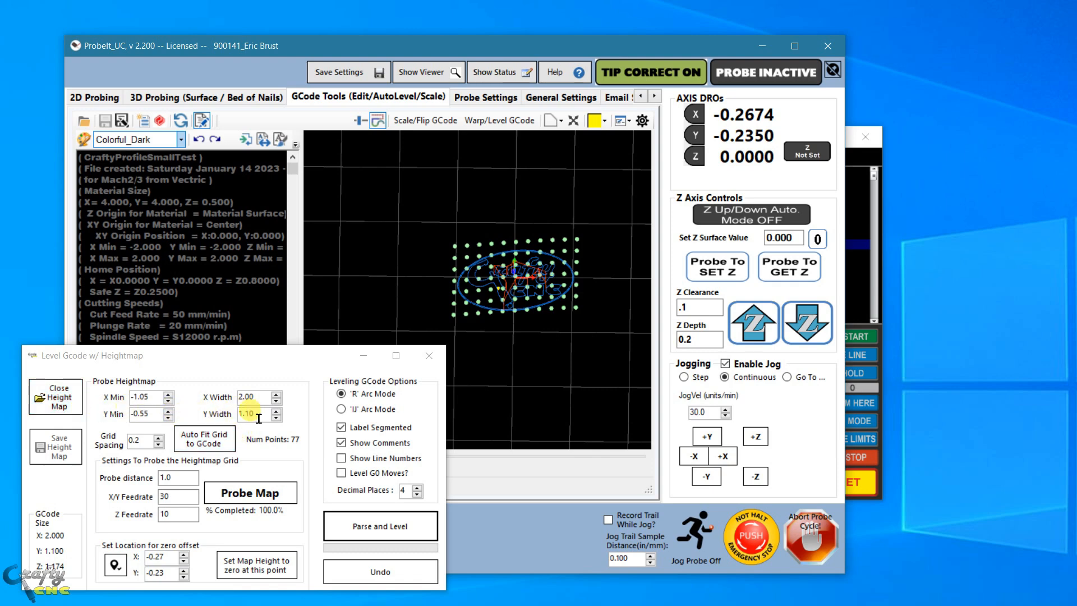
pyautogui.moveTo(563, 337); pyautogui.dragTo(550, 143)
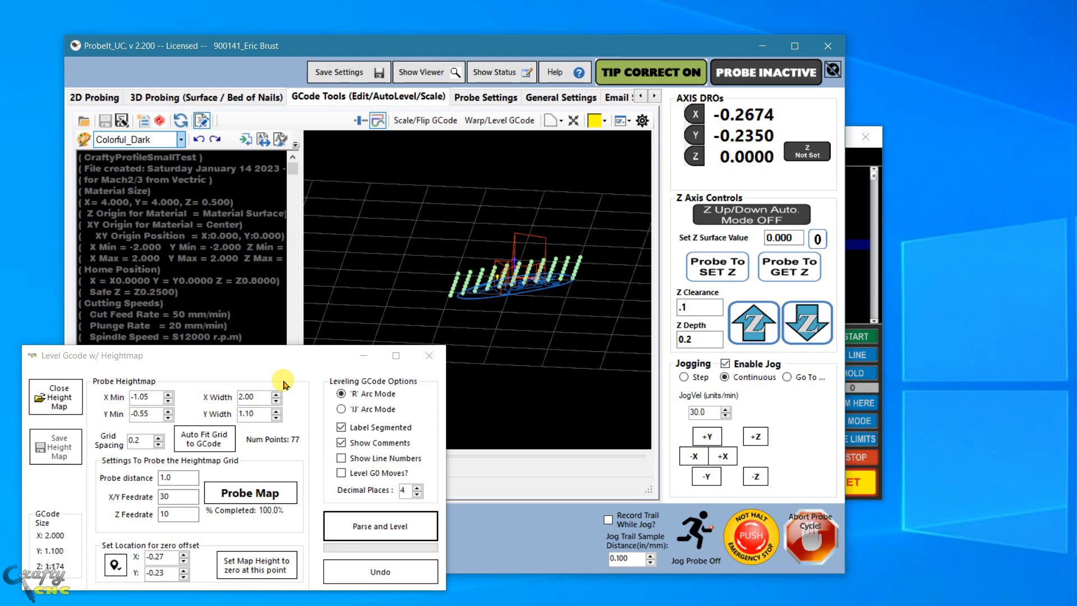
# - Close the heightmap leveling window, discard the heightmap data, and inspect the leveled toolpath on its own
pyautogui.click(425, 359)
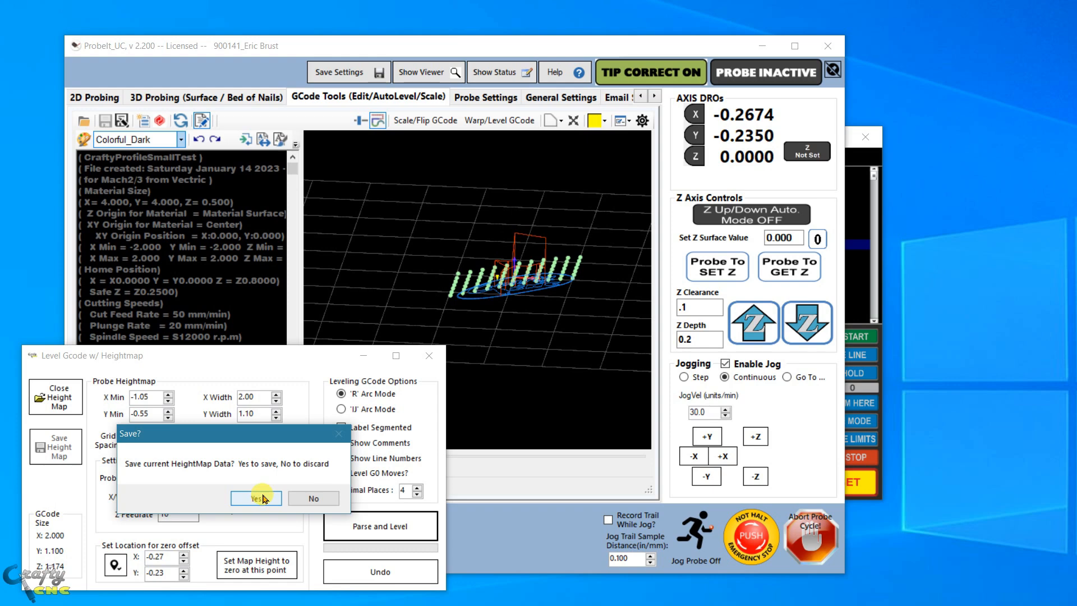
pyautogui.click(305, 498)
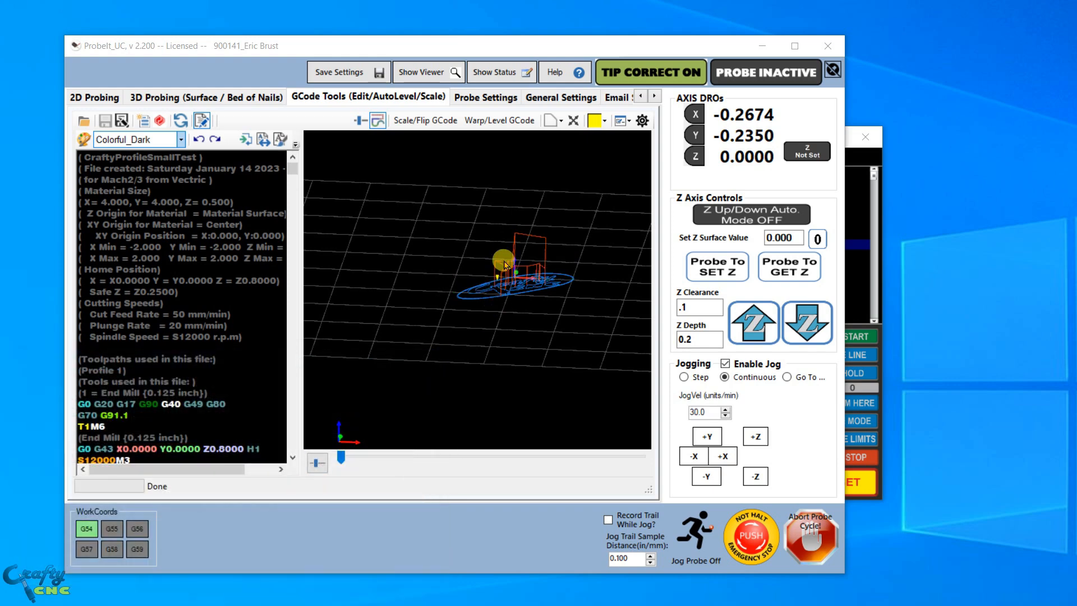
pyautogui.moveTo(508, 343); pyautogui.dragTo(514, 359)
pyautogui.scroll(-5, 553, 273)
pyautogui.scroll(5, 553, 273)
pyautogui.scroll(4, 553, 273)
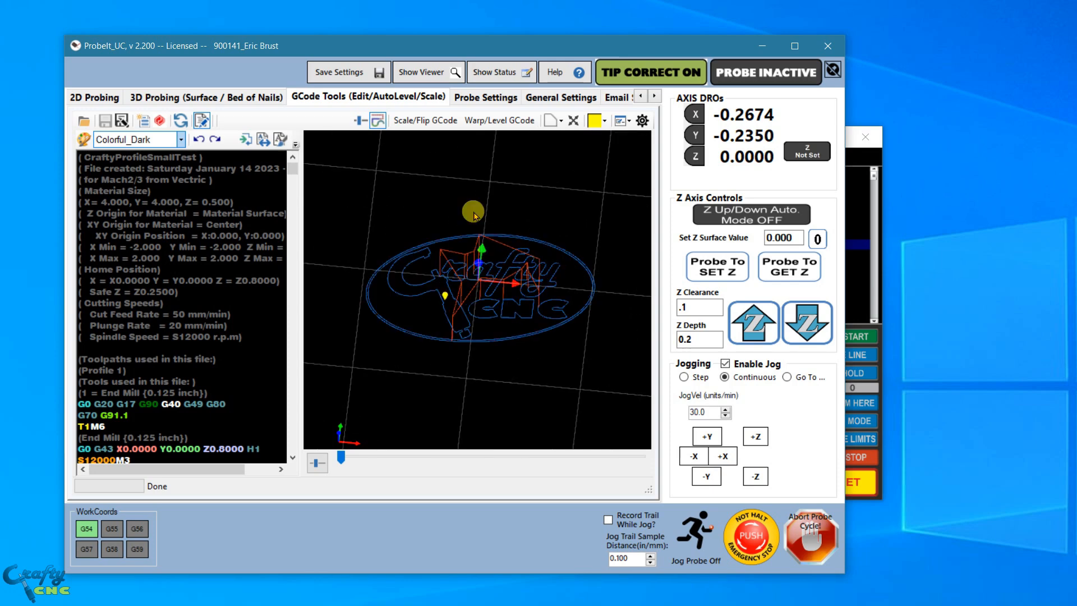
# - Scale the G-code by a user scale factor of .25 with Scale Z turned off, and examine the reduced toolpath
pyautogui.click(425, 121)
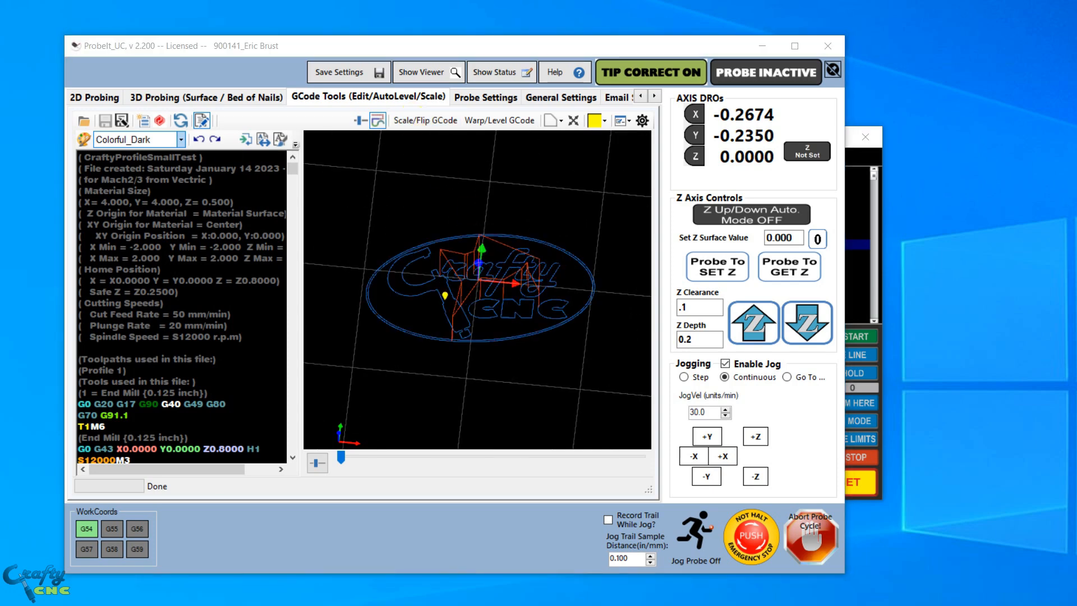
pyautogui.moveTo(240, 125); pyautogui.dragTo(204, 181)
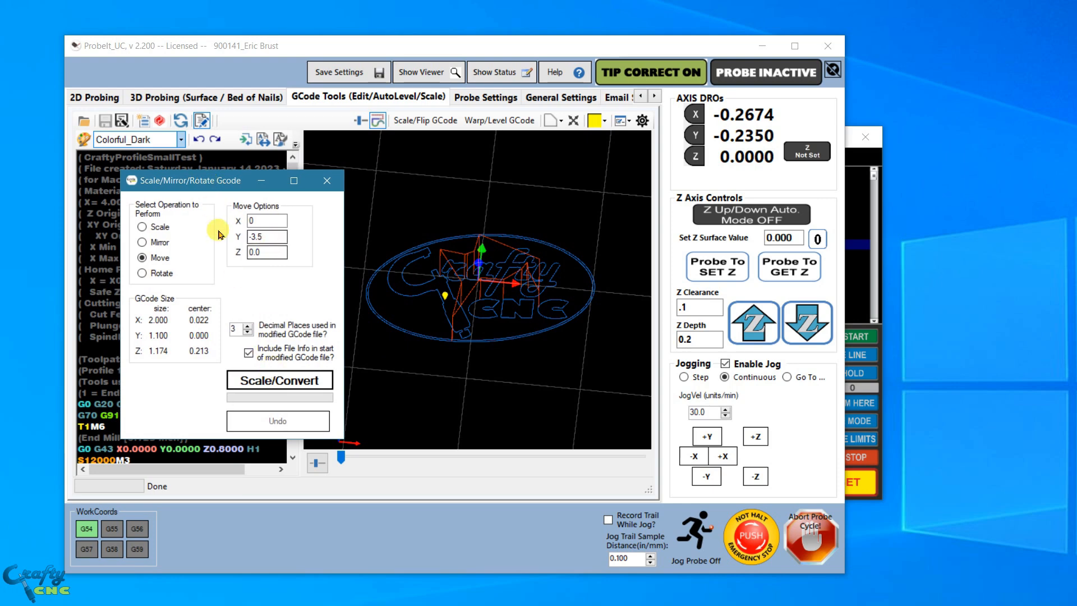
pyautogui.click(143, 227)
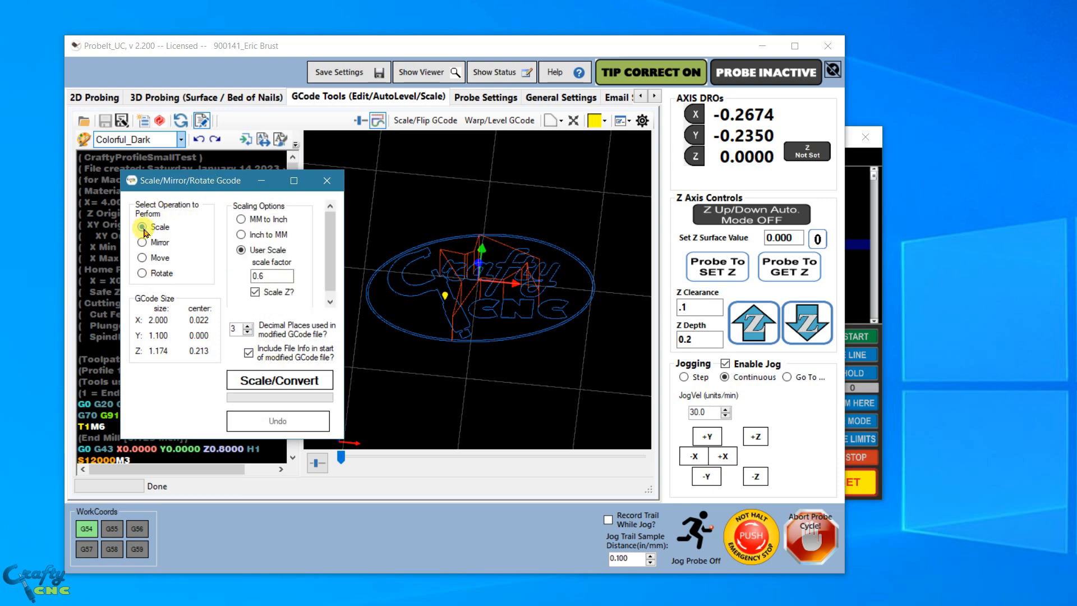
pyautogui.doubleClick(267, 275)
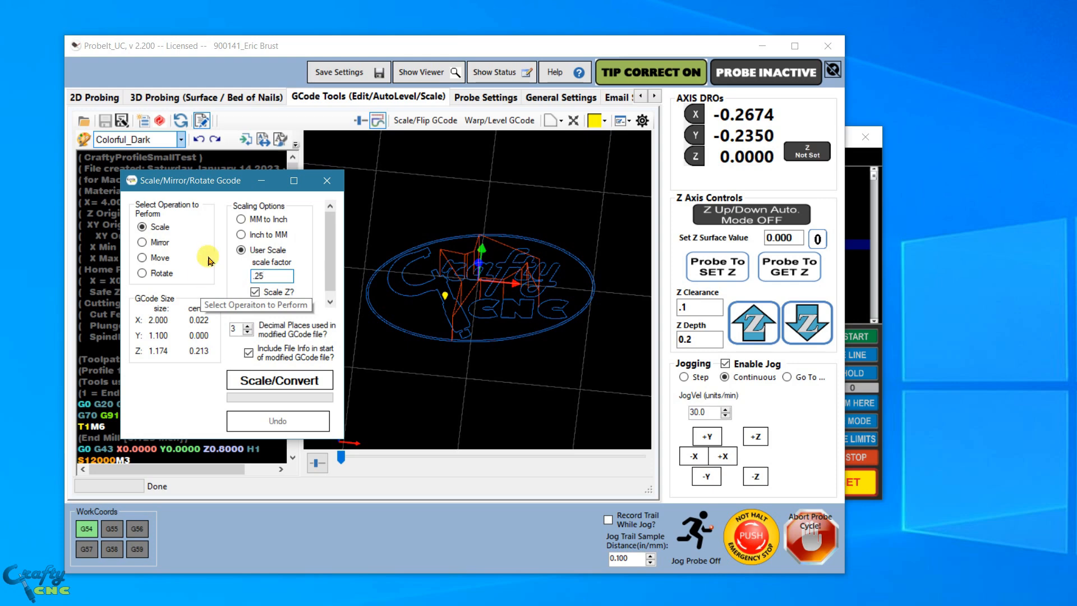
pyautogui.moveTo(507, 340); pyautogui.dragTo(528, 133)
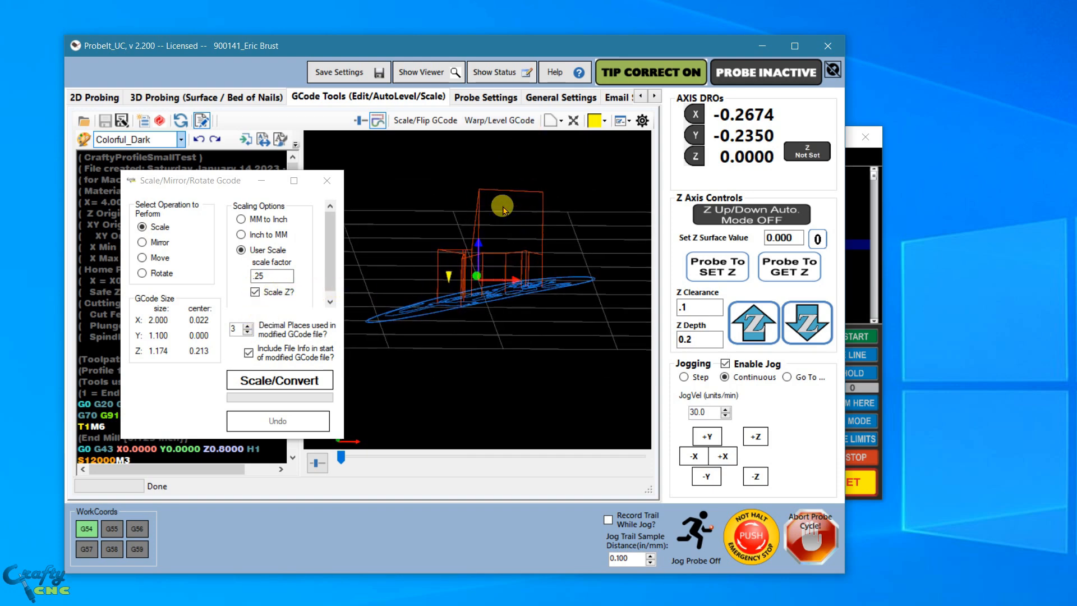
pyautogui.click(256, 292)
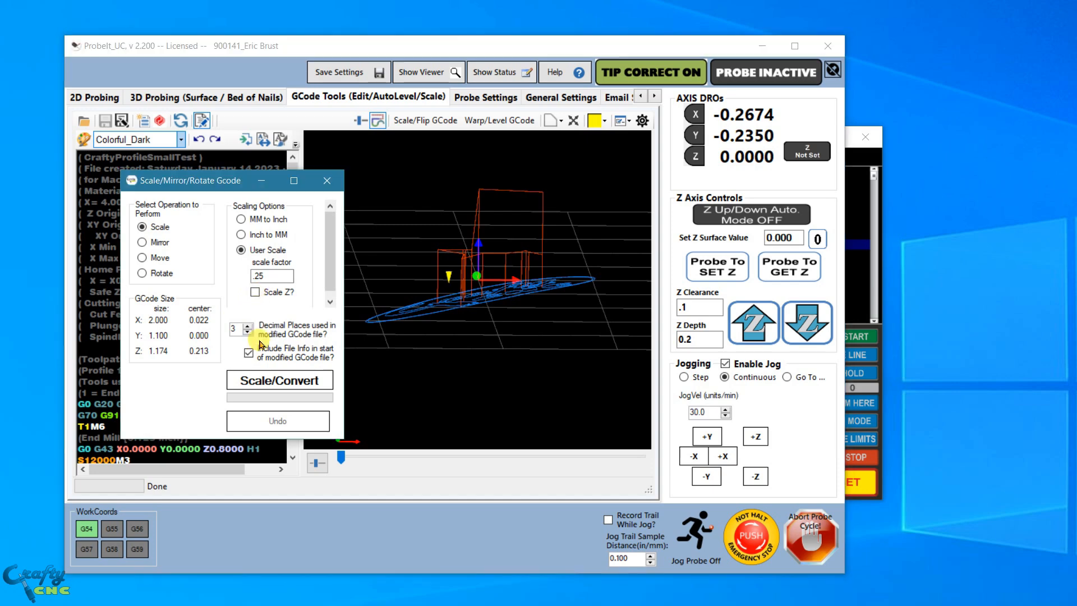
pyautogui.click(270, 384)
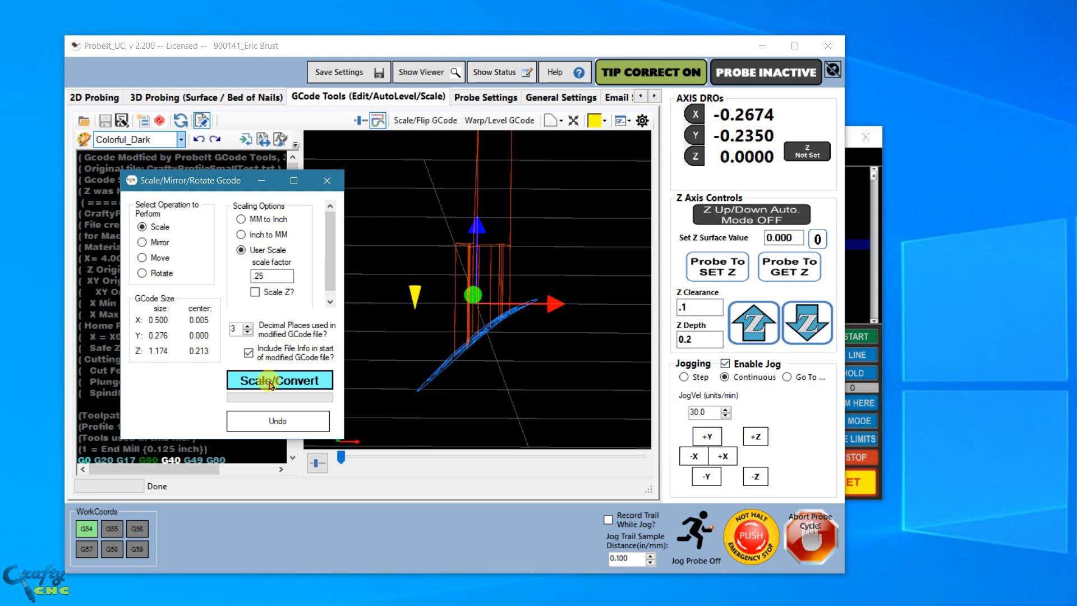
pyautogui.moveTo(504, 337); pyautogui.dragTo(550, 328)
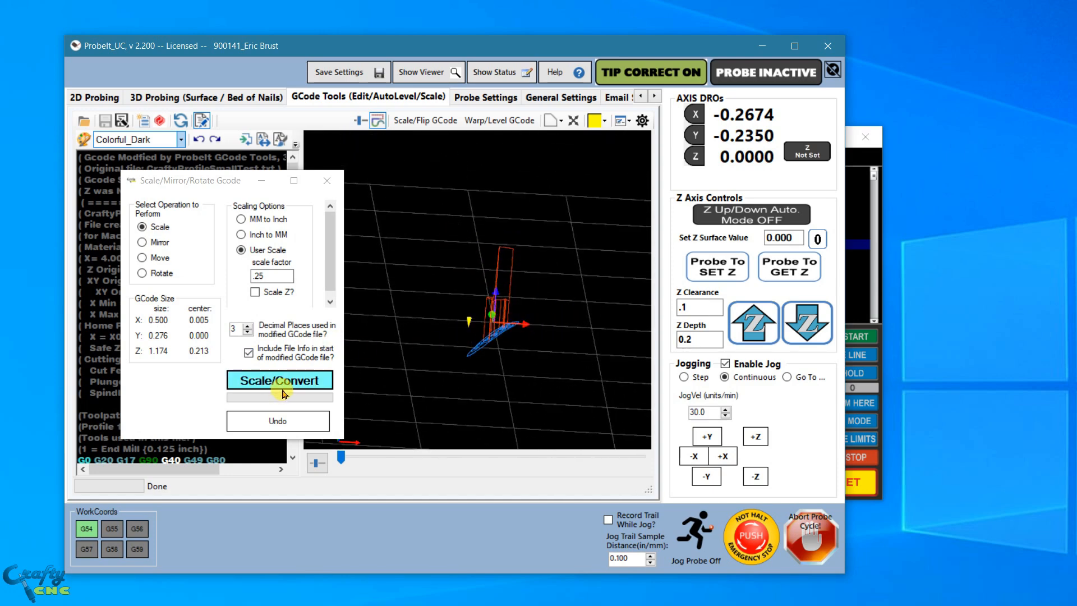
# - Undo the scaling and mirror the G-code with FlipX and Hold Location enabled
pyautogui.click(268, 422)
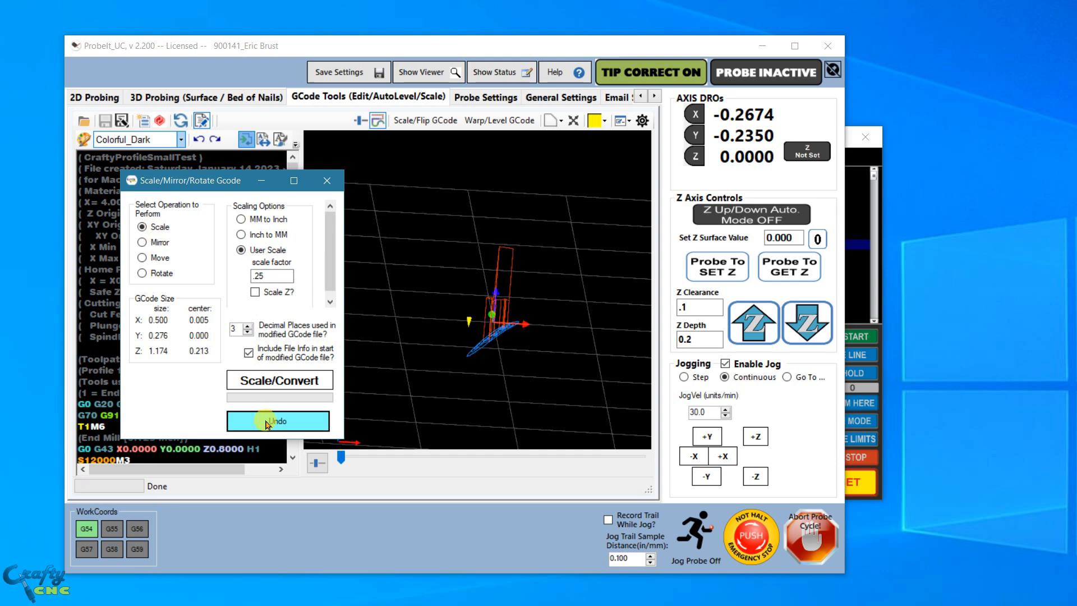
pyautogui.moveTo(504, 273); pyautogui.dragTo(487, 342)
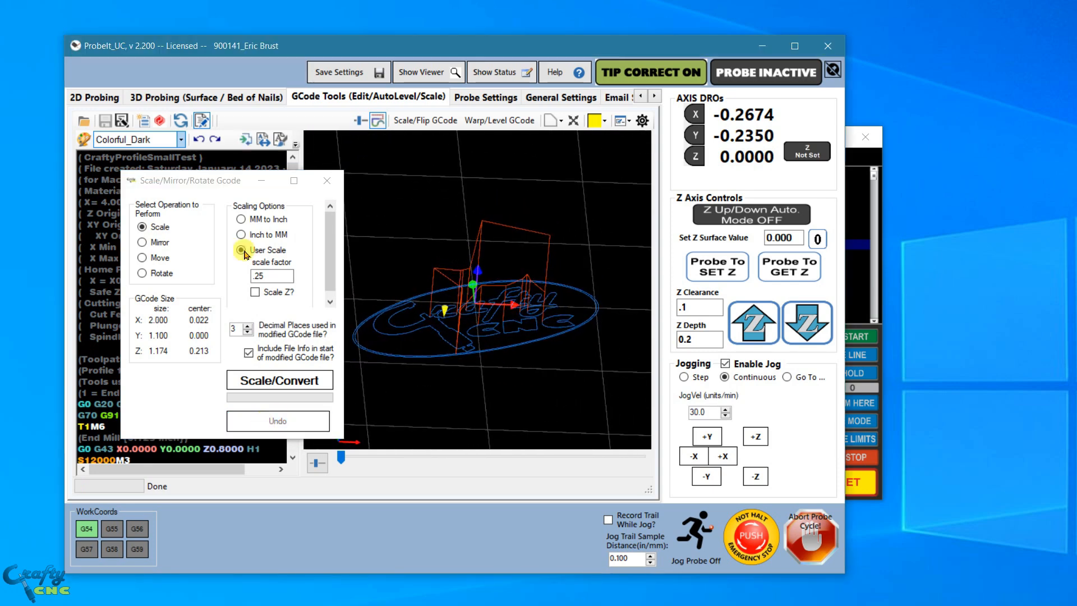
pyautogui.click(141, 243)
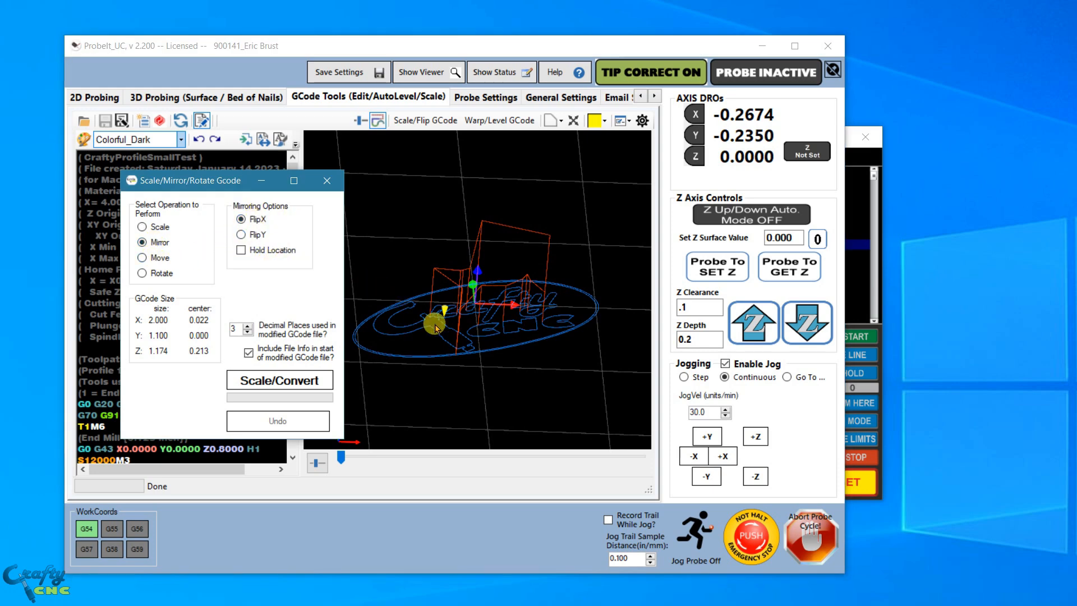
pyautogui.scroll(-5, 429, 348)
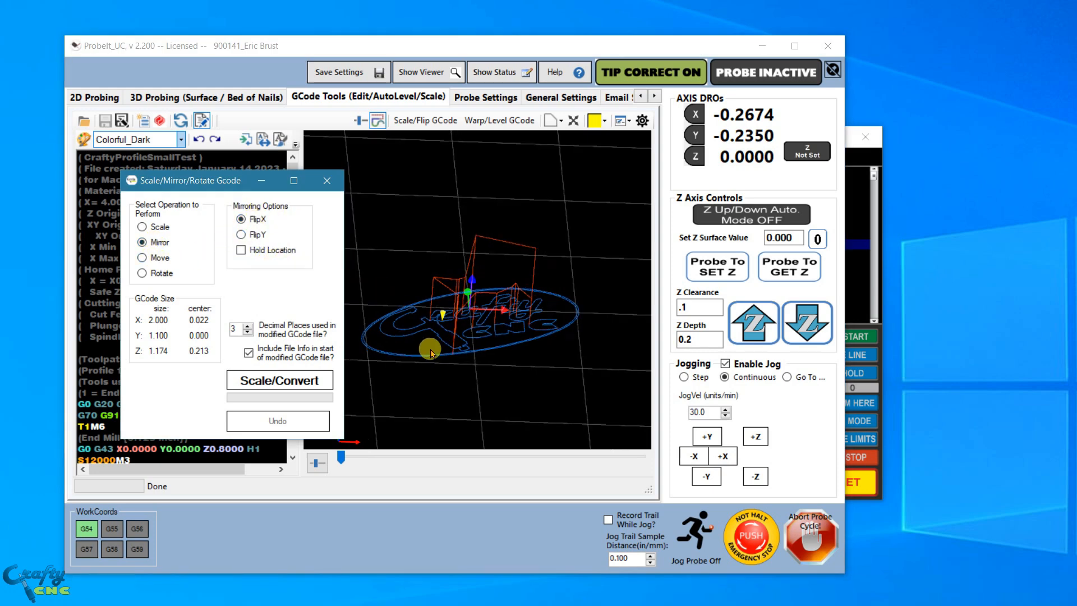
pyautogui.click(242, 251)
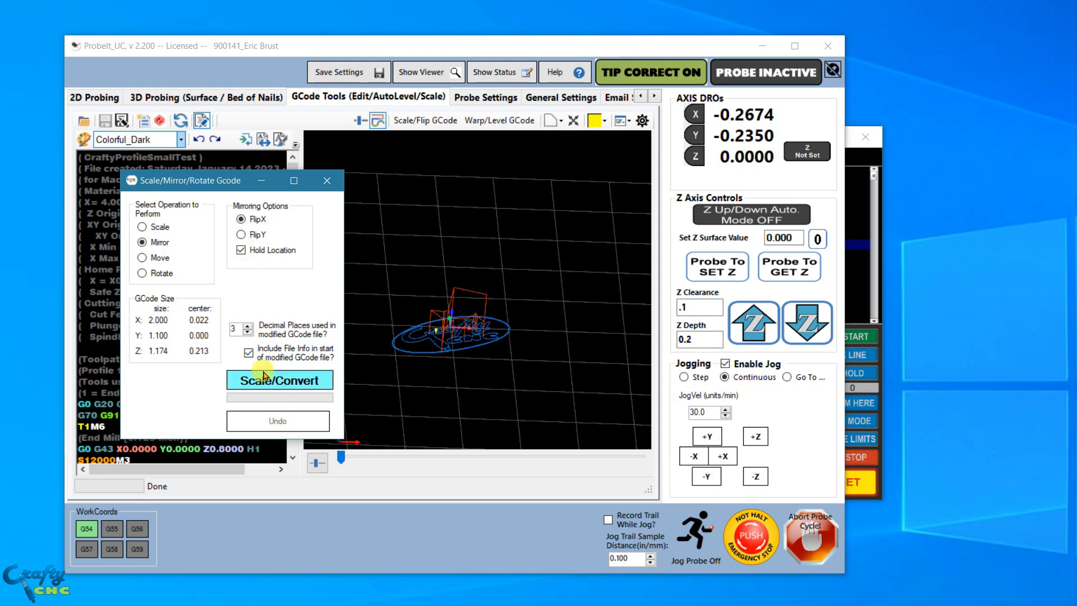
pyautogui.click(261, 385)
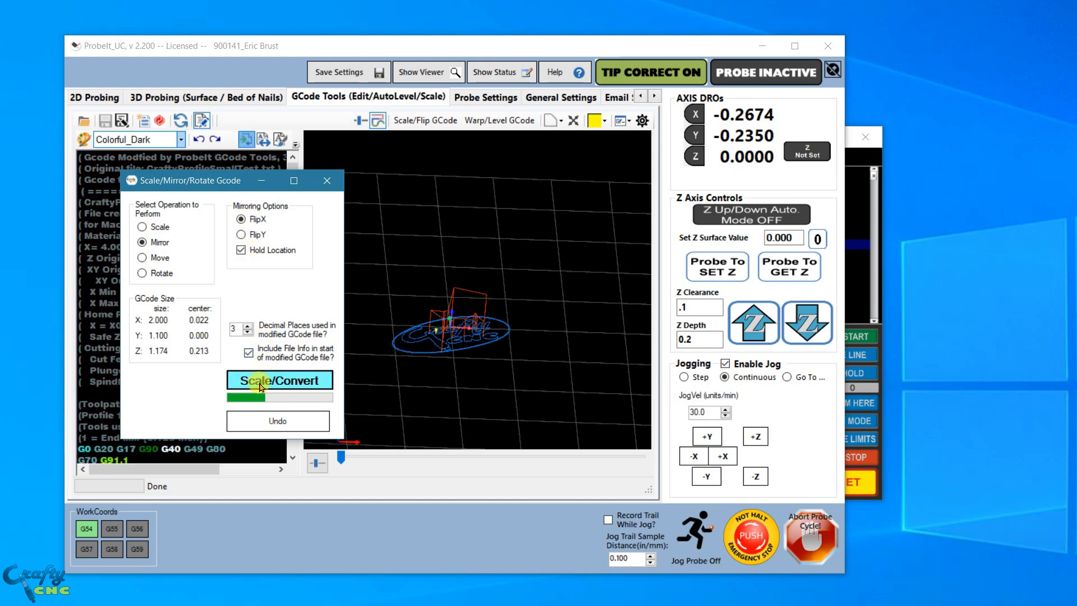
pyautogui.scroll(2, 507, 309)
pyautogui.scroll(-5, 507, 308)
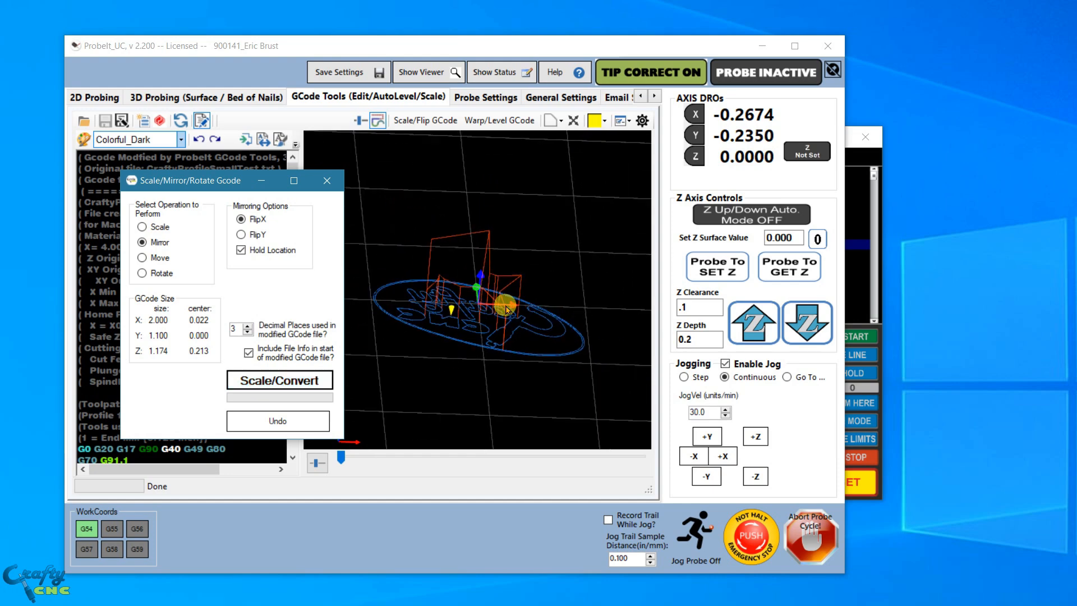
pyautogui.moveTo(504, 308); pyautogui.dragTo(455, 345)
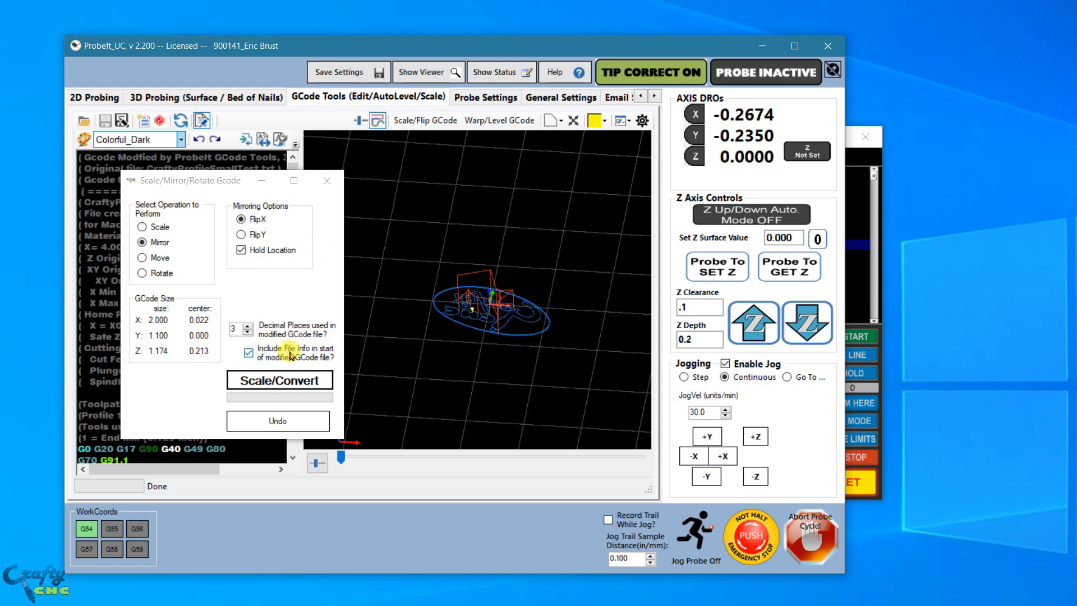
# - Undo the mirroring of the G-code and view the Move options for X, Y and Z offsets
pyautogui.click(268, 420)
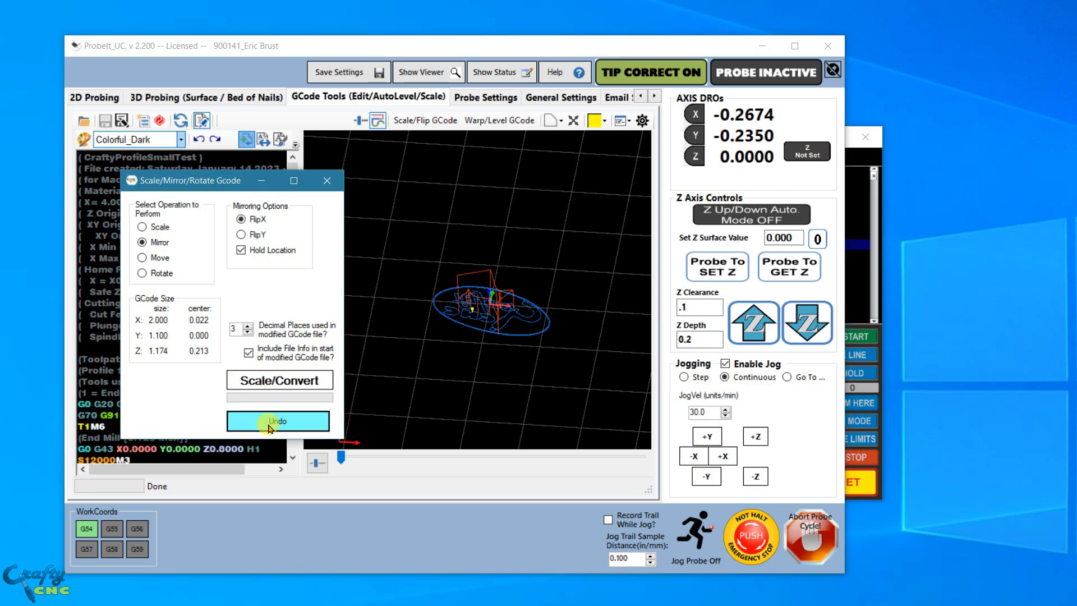
pyautogui.click(160, 259)
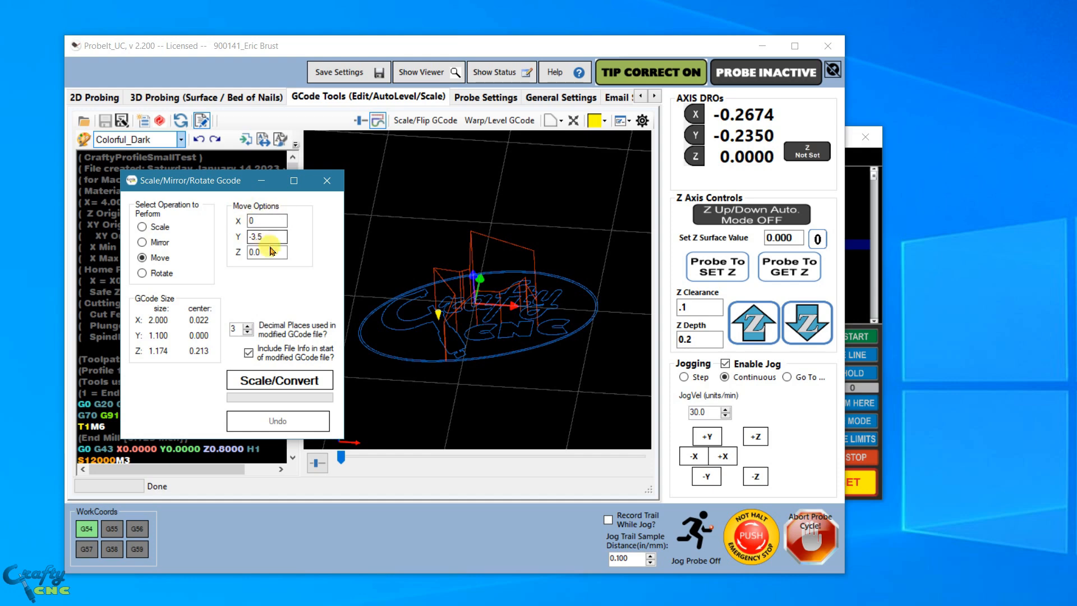
pyautogui.scroll(-8, 464, 315)
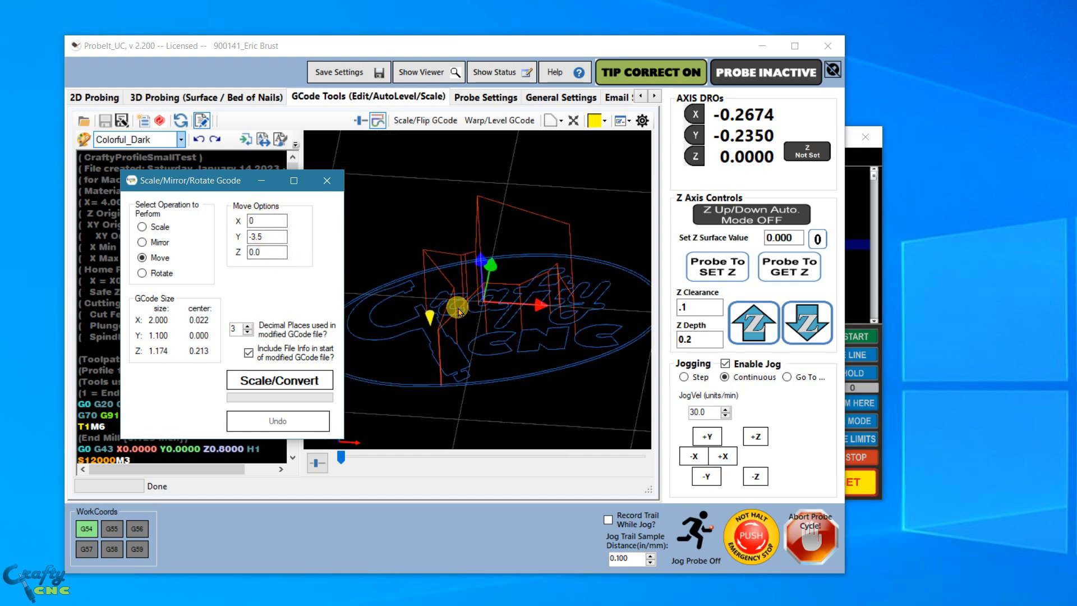
pyautogui.moveTo(479, 337); pyautogui.dragTo(562, 303)
# - Rotate the G-code by an angle of -40 and inspect the rotated toolpath from above
pyautogui.click(142, 273)
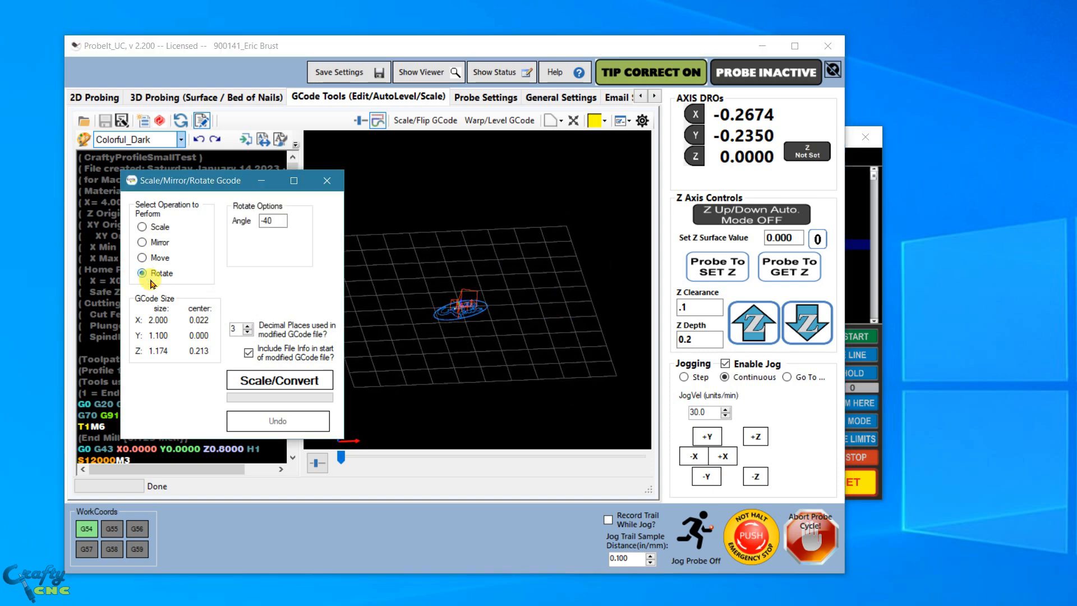
pyautogui.click(273, 220)
pyautogui.write('-40')
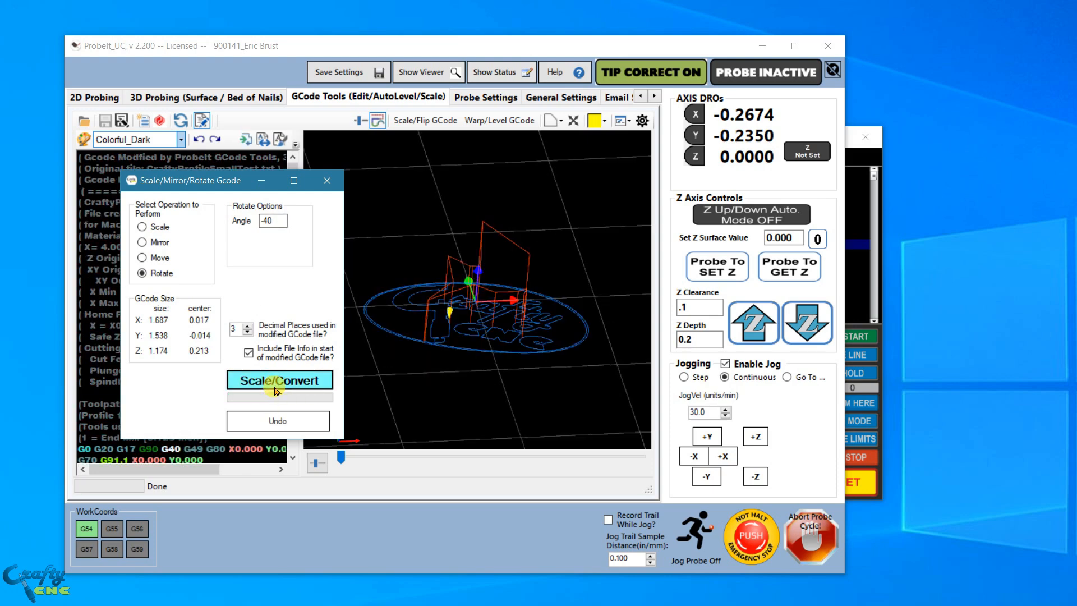
pyautogui.scroll(-7, 518, 374)
pyautogui.moveTo(531, 348); pyautogui.dragTo(532, 429)
pyautogui.scroll(5, 505, 377)
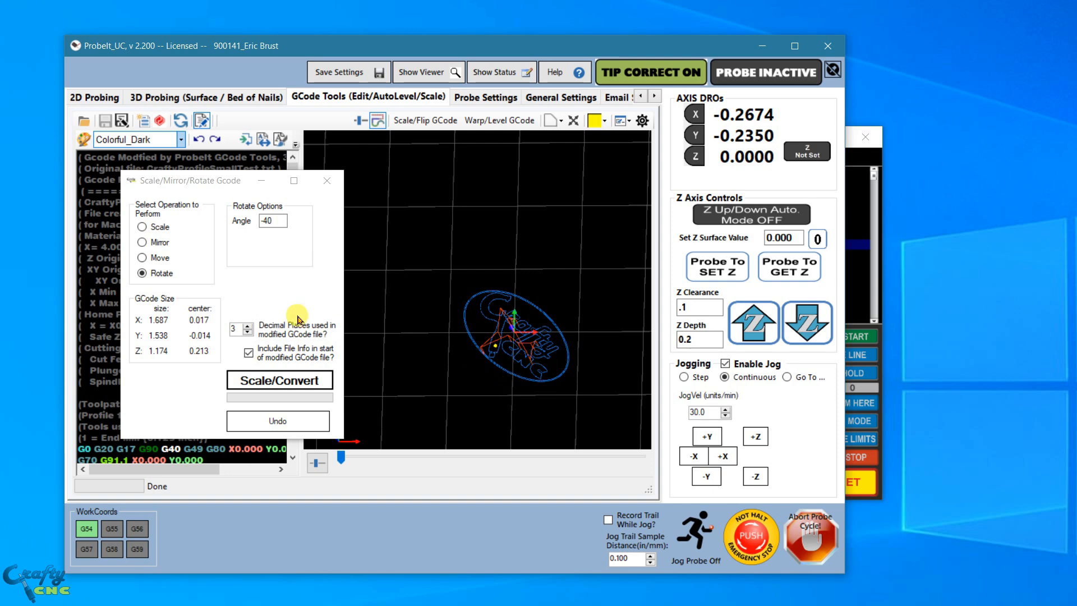
# - Undo the rotation, check the restored toolpath, and close the Scale/Mirror/Rotate window
pyautogui.click(295, 425)
pyautogui.click(295, 425)
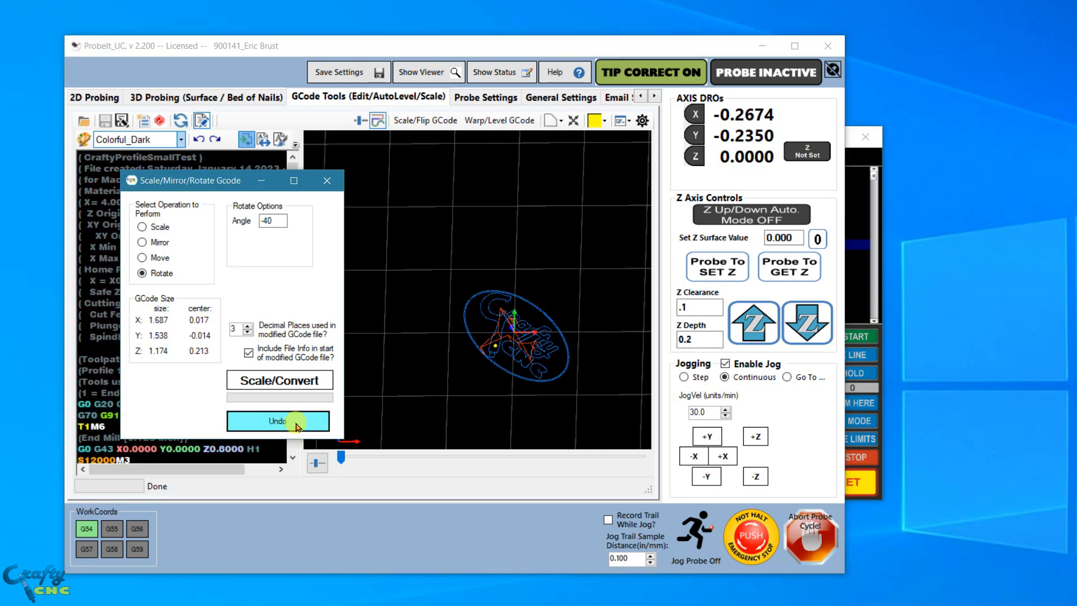
pyautogui.moveTo(460, 300); pyautogui.dragTo(558, 414)
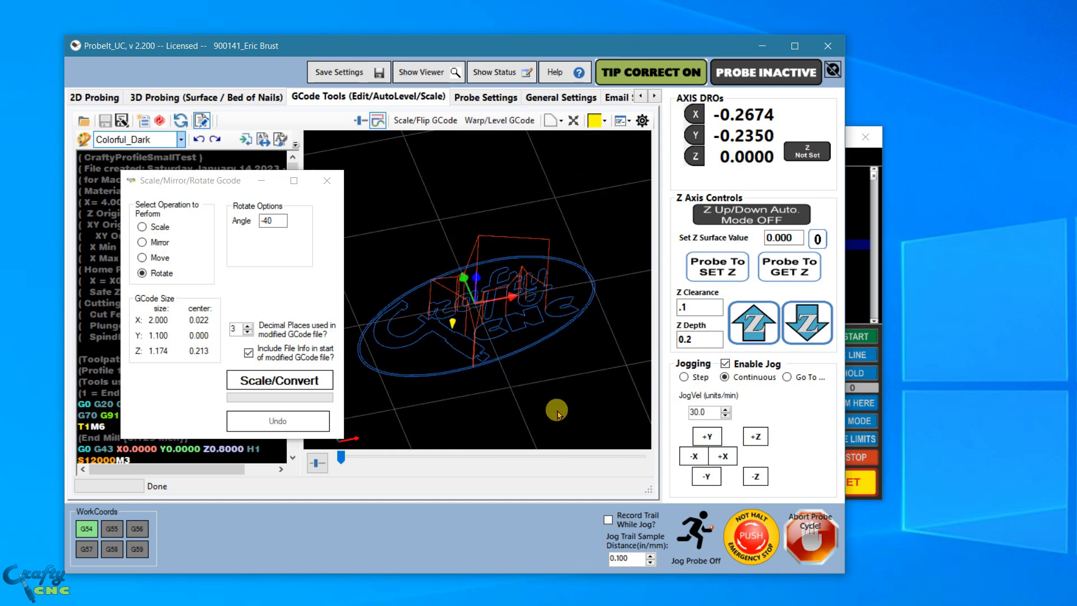
pyautogui.click(326, 180)
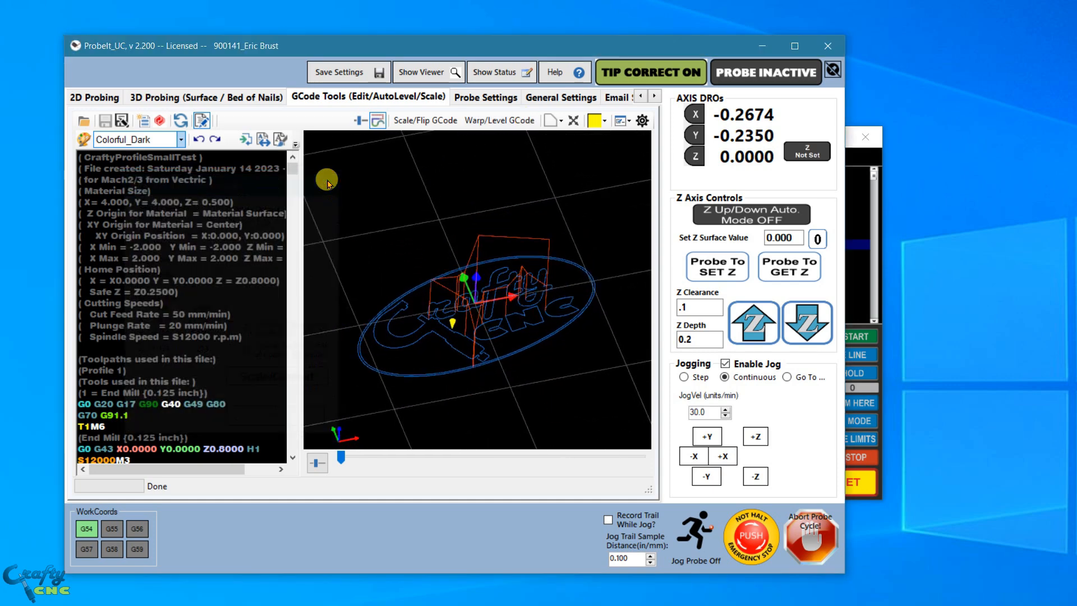
# - Send the G-code from the editor to UCCNC, and move and enlarge the UCCNC window
pyautogui.click(160, 121)
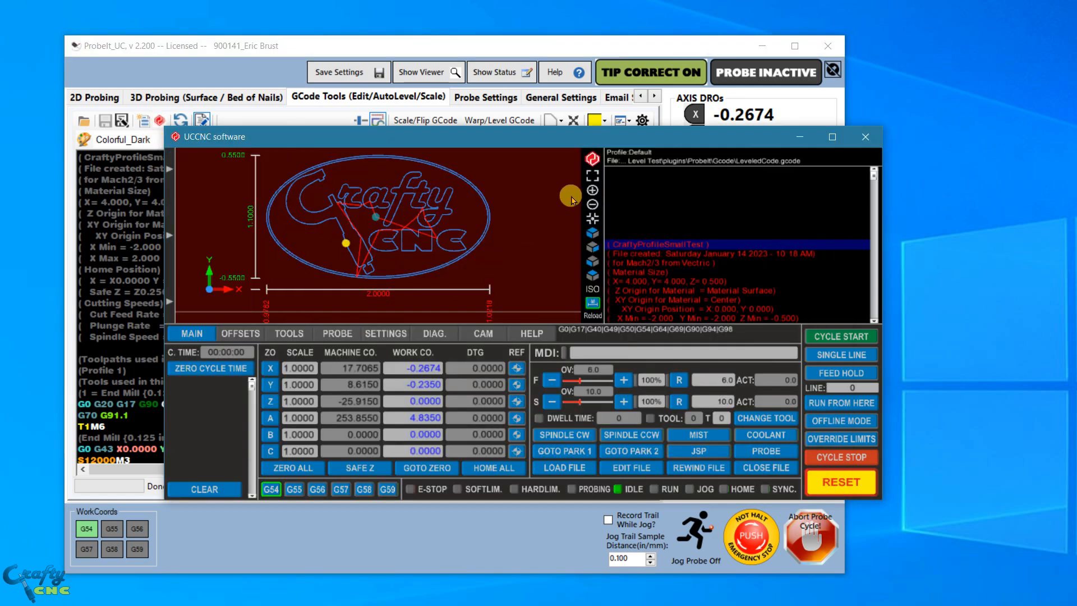
pyautogui.moveTo(561, 137); pyautogui.dragTo(517, 109)
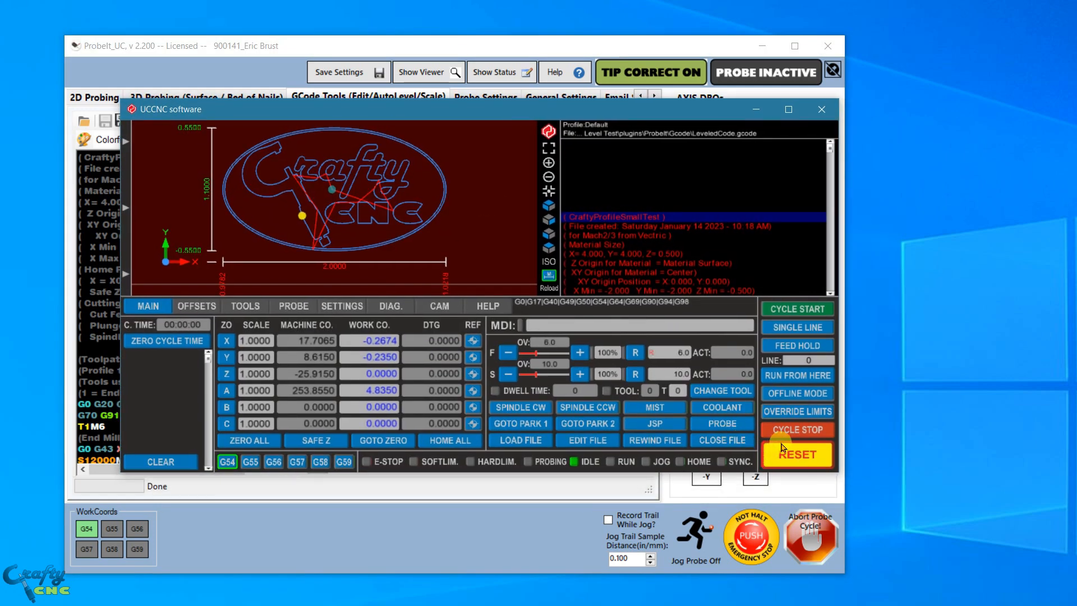
pyautogui.moveTo(836, 474); pyautogui.dragTo(931, 561)
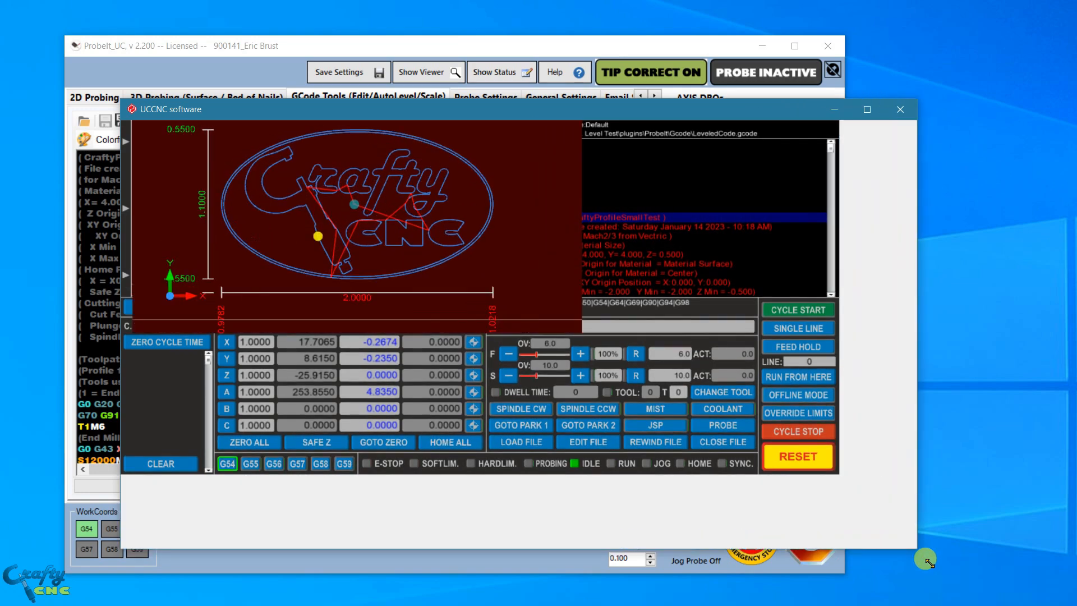
# - Inspect the loaded toolpath in UCCNC from a low side angle, both from afar and close up
pyautogui.moveTo(404, 239); pyautogui.dragTo(439, 147)
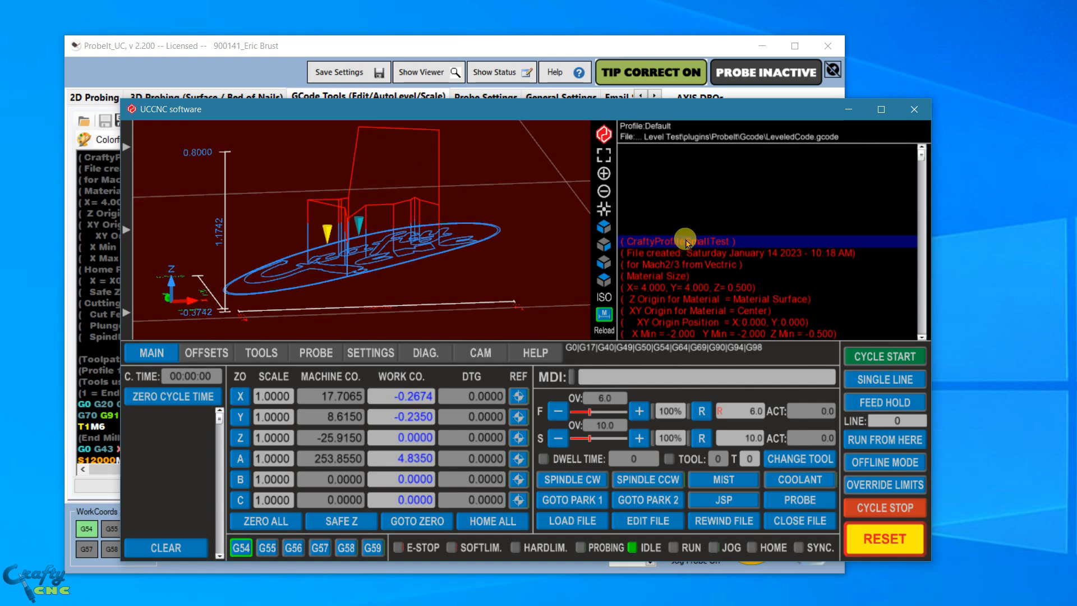
pyautogui.scroll(-6, 301, 234)
pyautogui.scroll(-8, 301, 235)
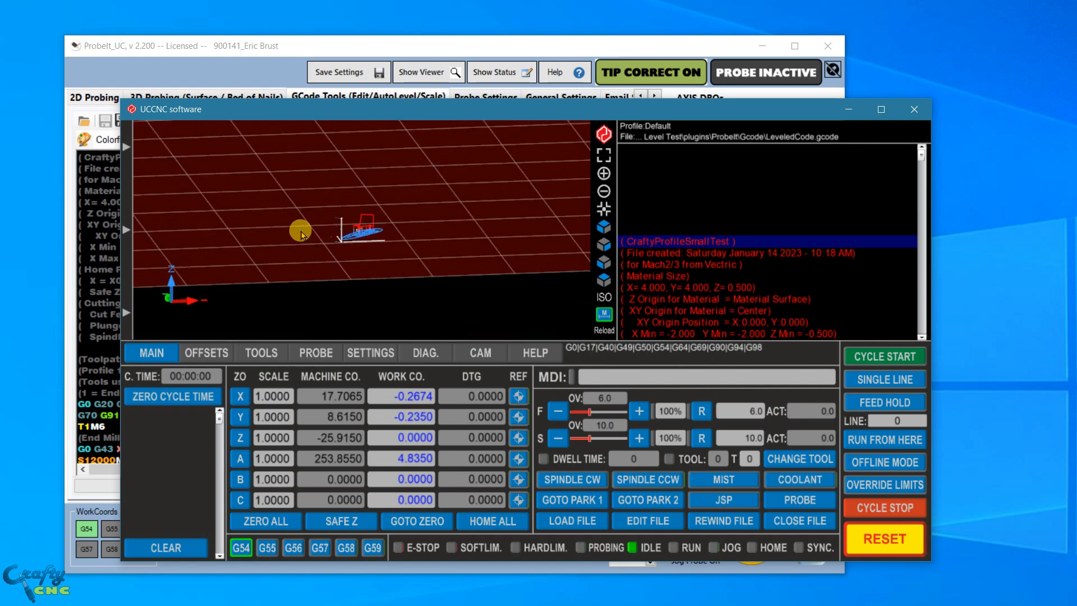
pyautogui.moveTo(341, 194); pyautogui.dragTo(341, 207)
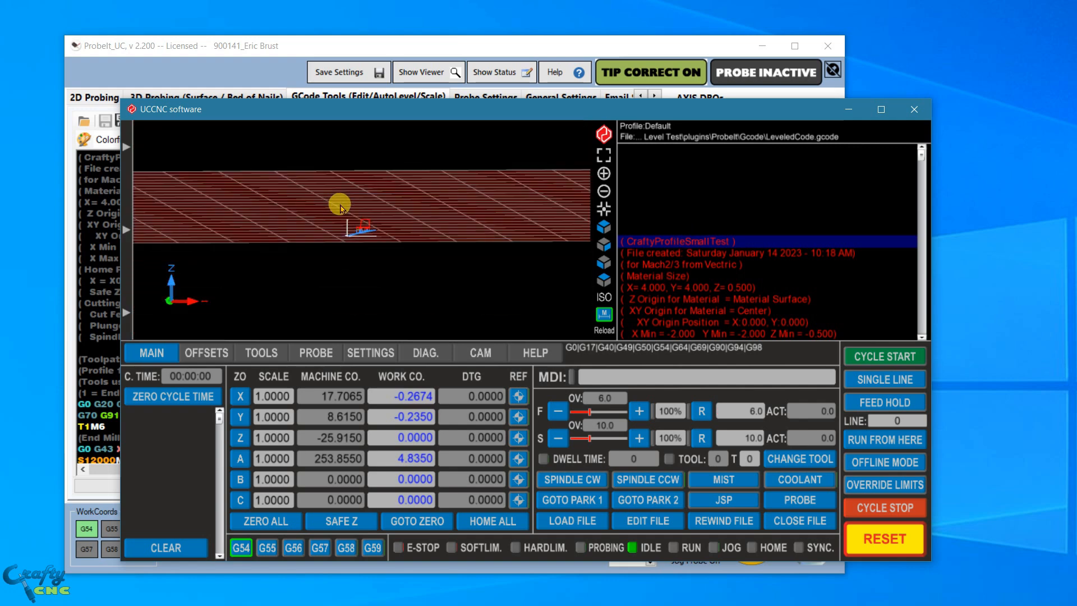
pyautogui.scroll(10, 344, 213)
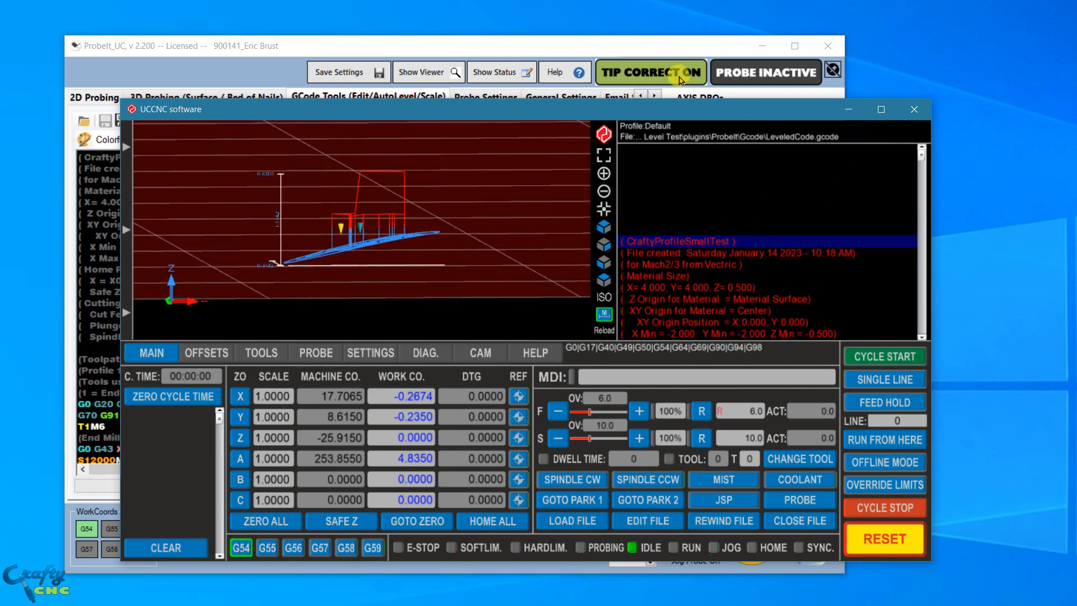
# - Switch back to ProbeIt and examine the toolpath in the G-code viewer from a higher angle
pyautogui.click(623, 45)
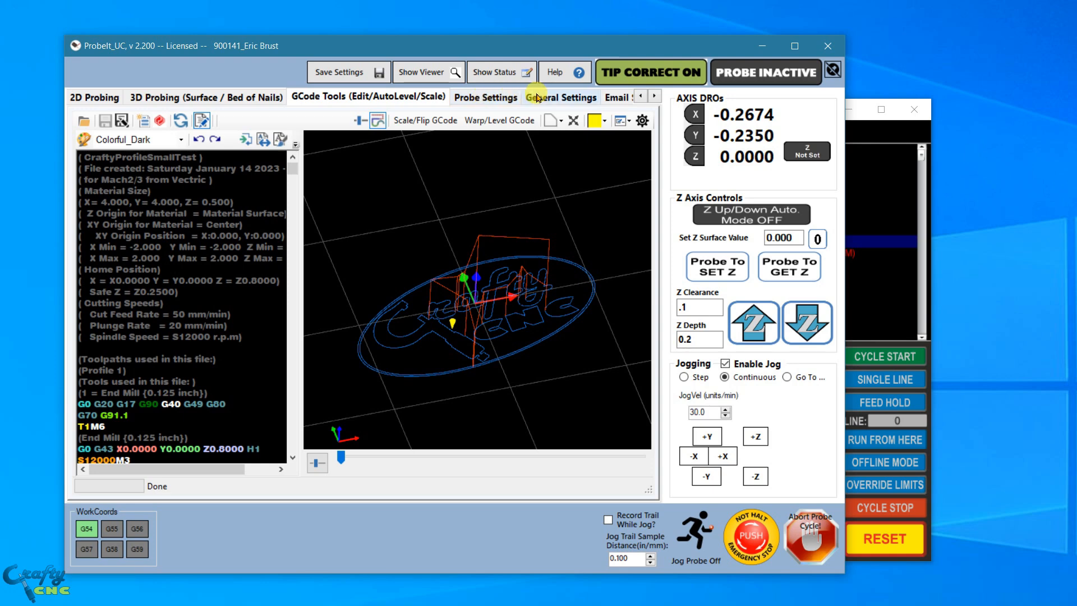
pyautogui.moveTo(846, 185); pyautogui.dragTo(955, 181)
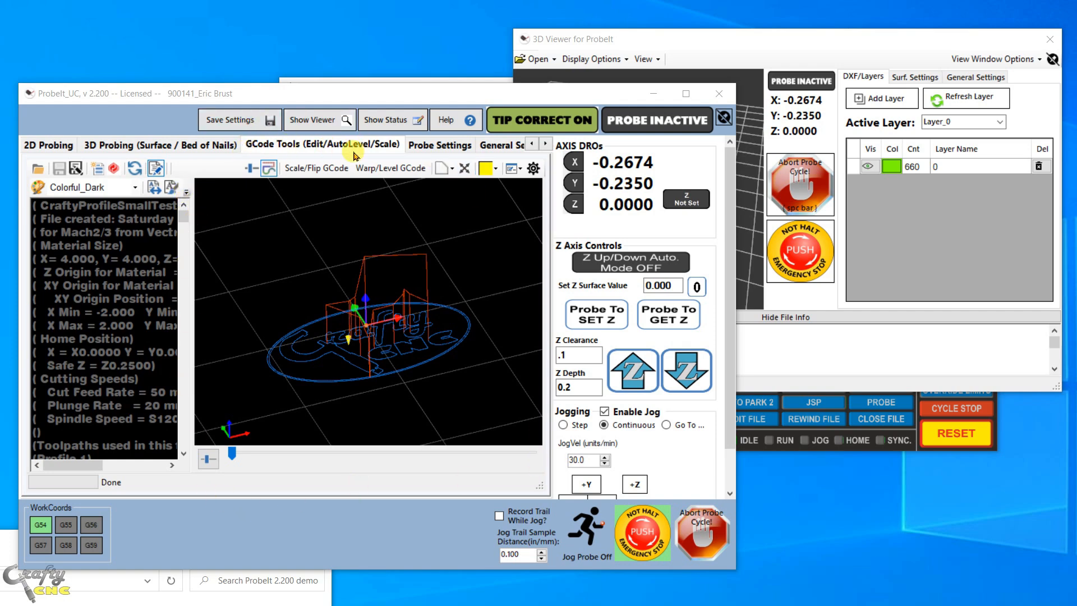
pyautogui.scroll(3, 403, 322)
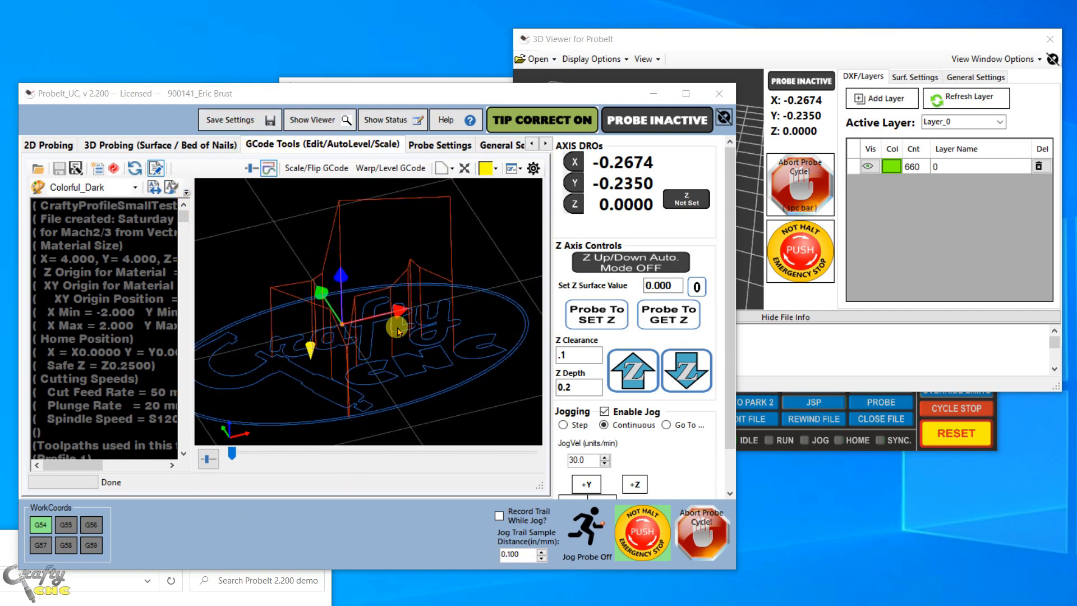
pyautogui.moveTo(402, 293); pyautogui.dragTo(392, 348, button='middle')
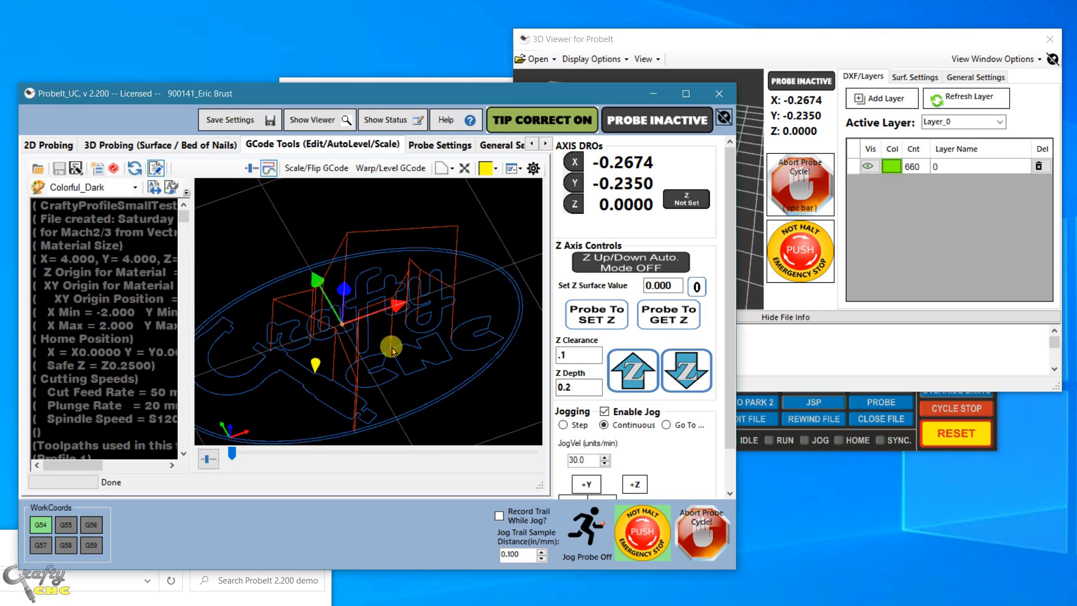
pyautogui.scroll(-2, 236, 303)
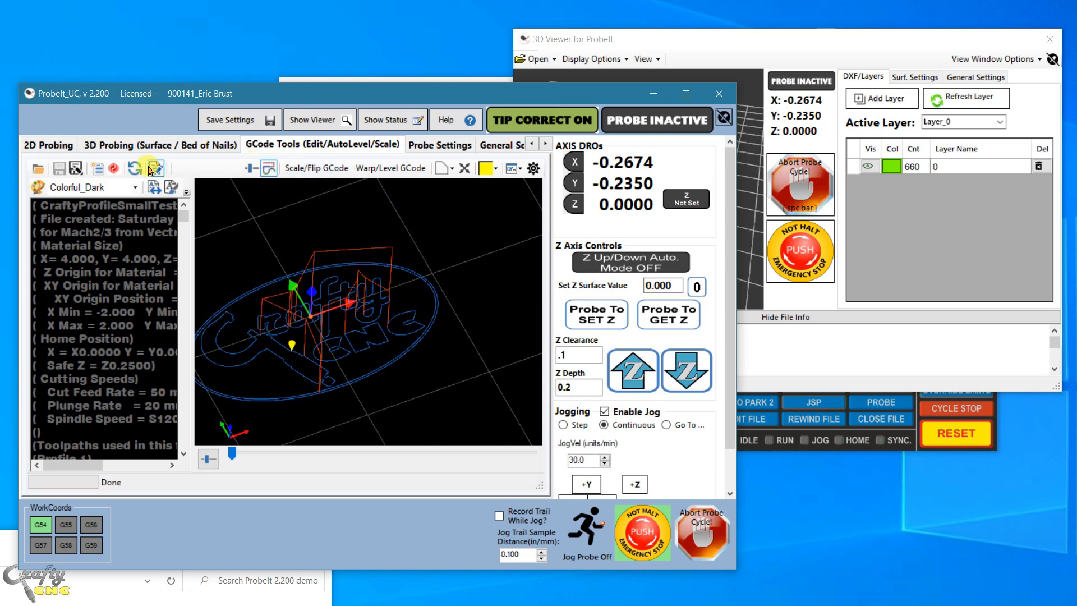
# - Review the 2D probing pages, viewing the Basic 2D Probing routines and the Perimeter Probing controls
pyautogui.click(54, 147)
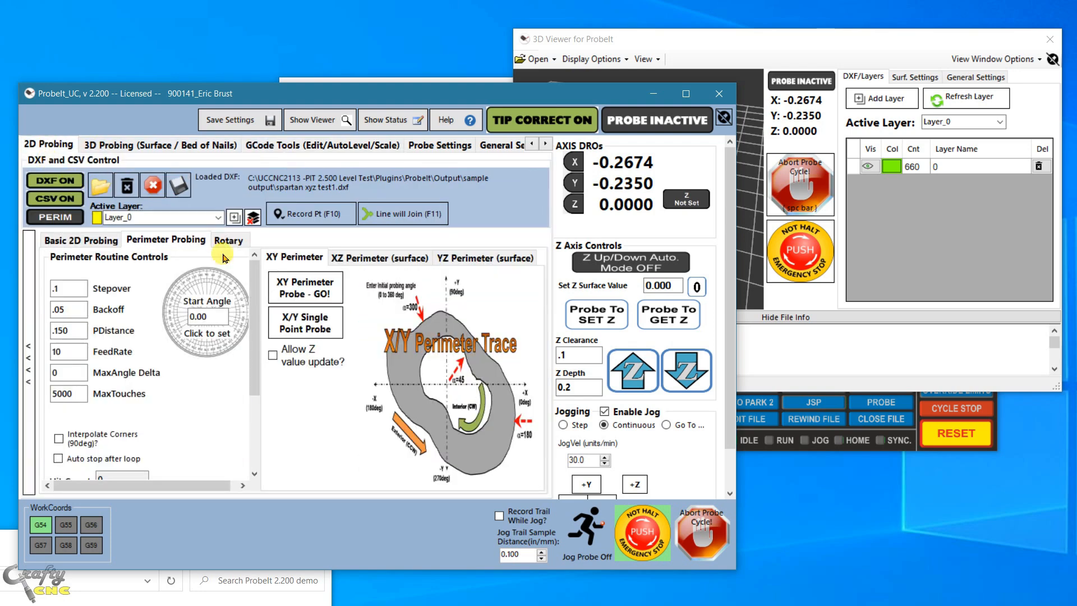
pyautogui.click(79, 240)
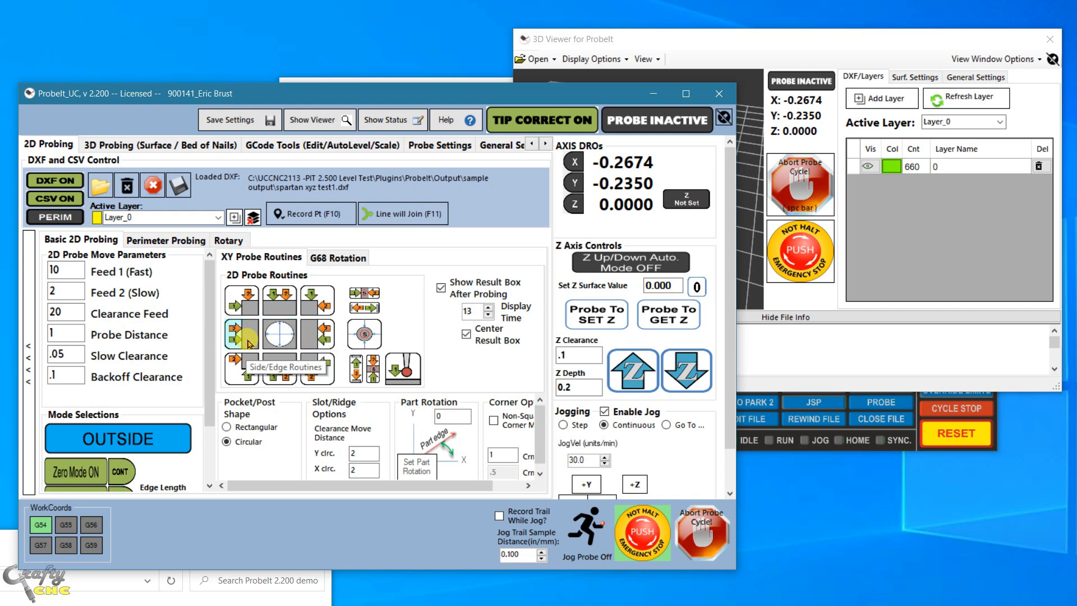
pyautogui.click(166, 243)
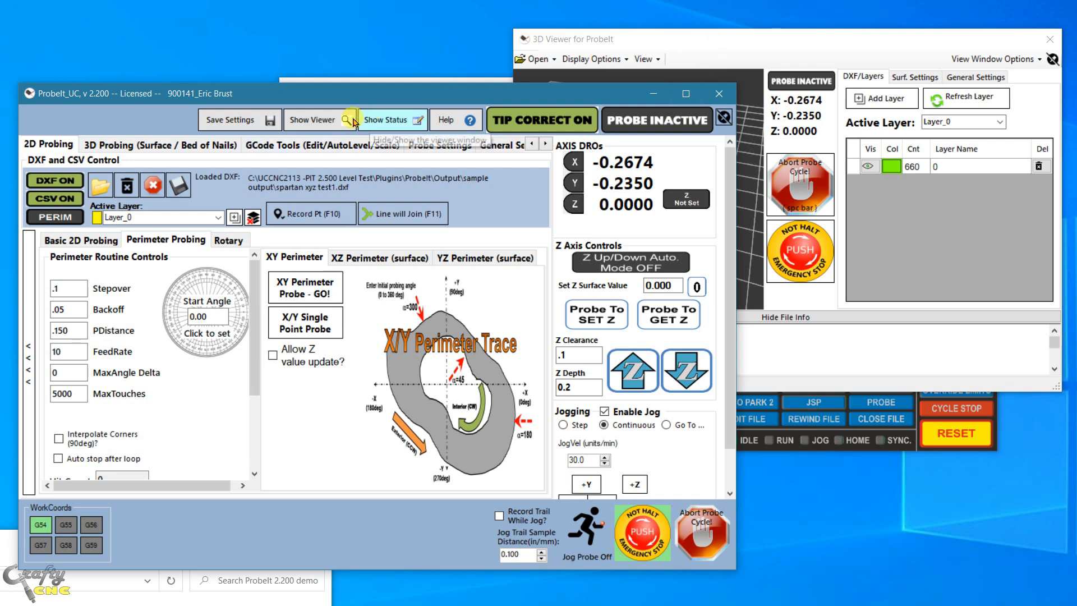
# - Bring up the 3D Viewer, reposition its window, and examine the probed DXF outline up close
pyautogui.click(301, 120)
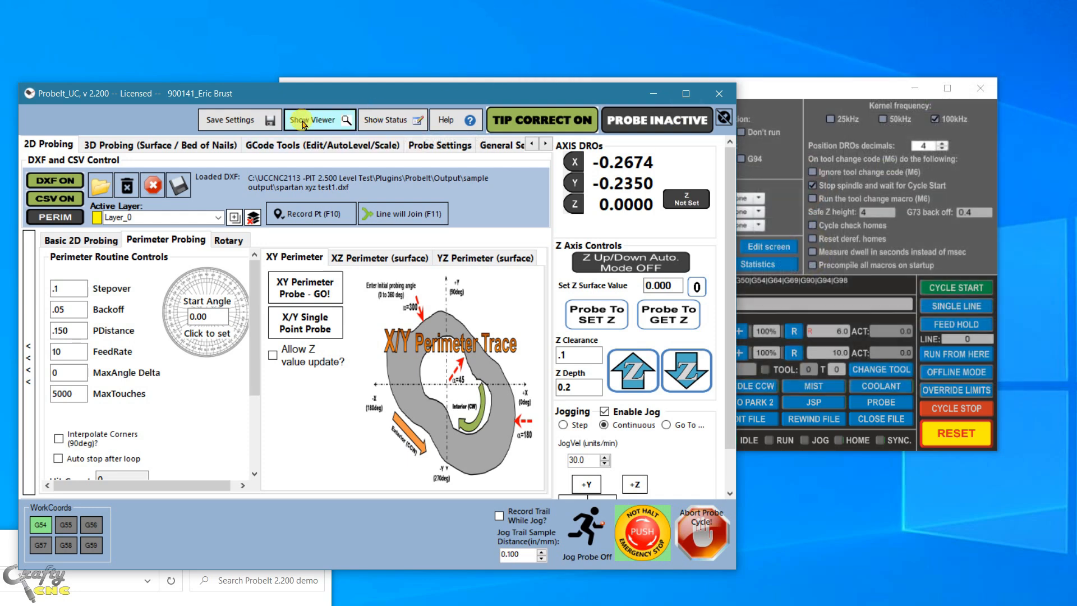
pyautogui.click(302, 122)
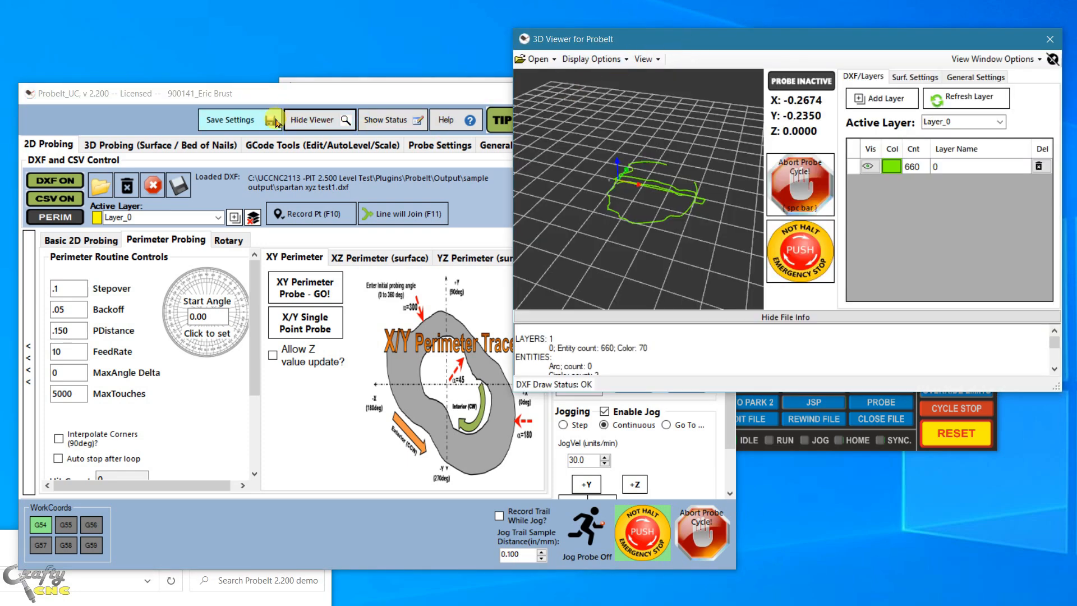
pyautogui.moveTo(728, 49); pyautogui.dragTo(690, 51)
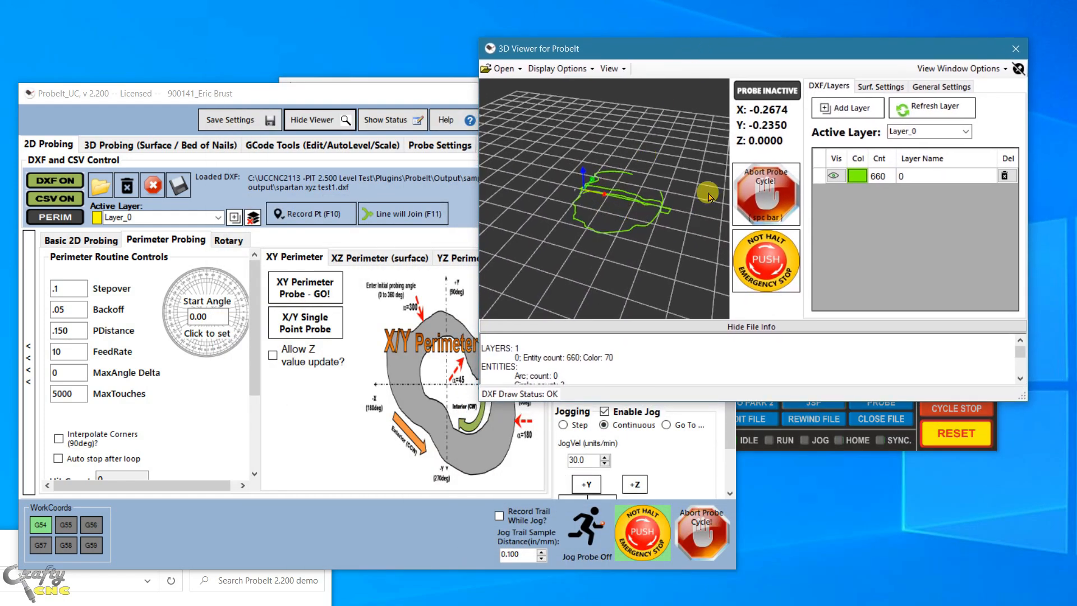
pyautogui.scroll(3, 624, 226)
pyautogui.moveTo(638, 193); pyautogui.dragTo(601, 224, button='middle')
# - Return to the GCode Tools, orbit the toolpath, and bring the 3D Viewer forward to compare both displays
pyautogui.click(265, 145)
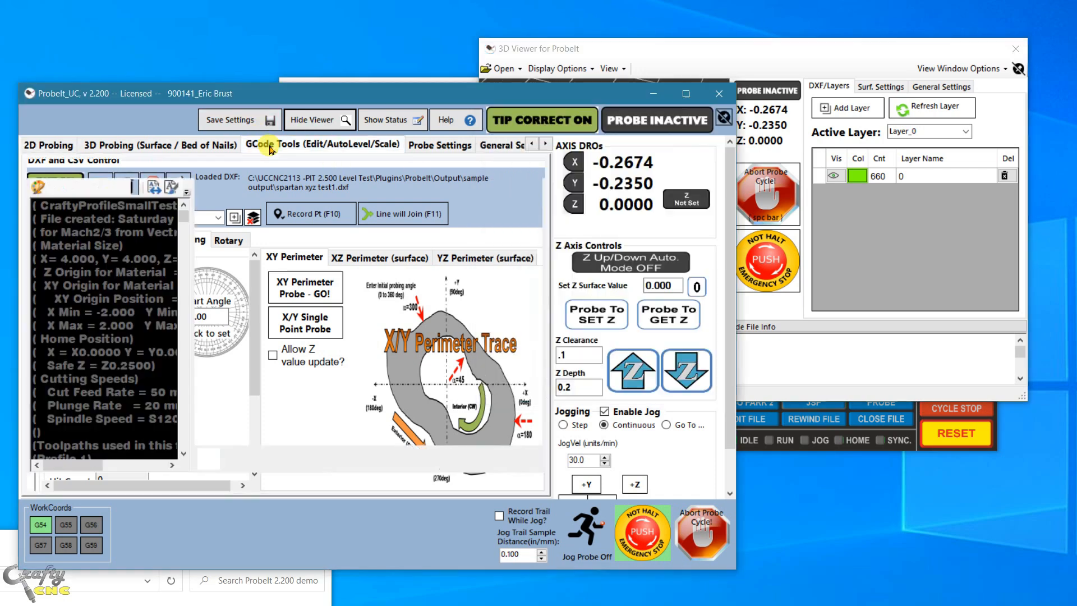
pyautogui.moveTo(383, 314); pyautogui.dragTo(442, 300, button='middle')
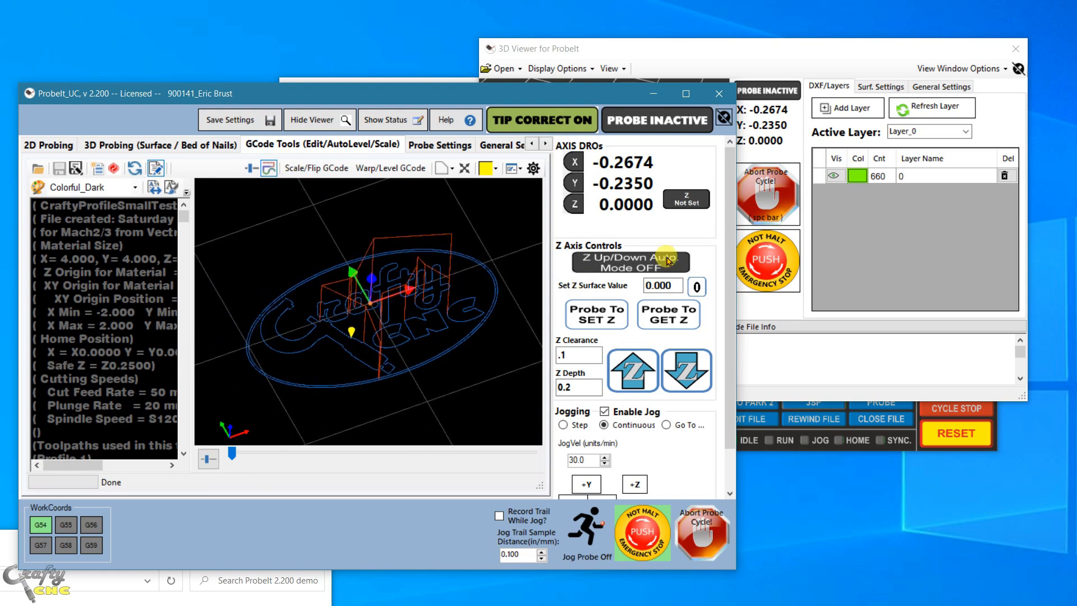
pyautogui.click(838, 60)
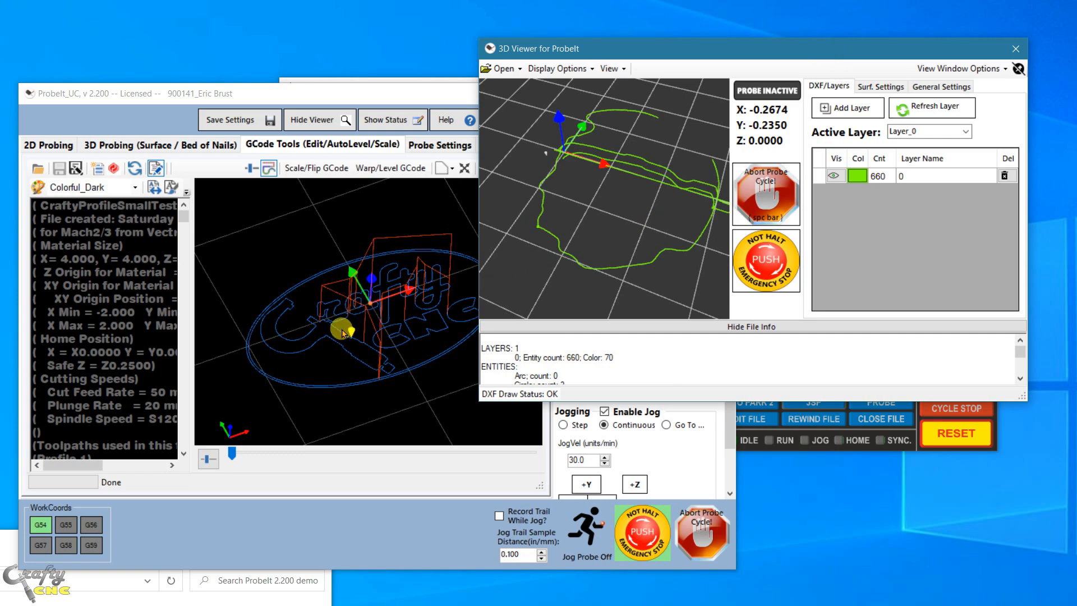